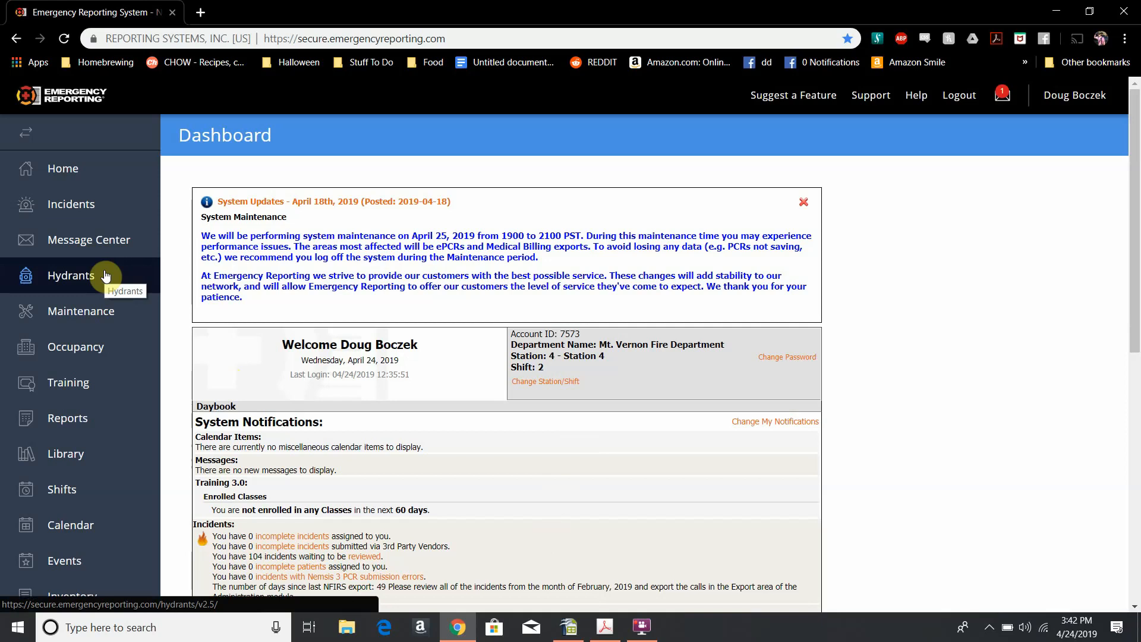
- Open the Hydrants module
left_click(106, 275)
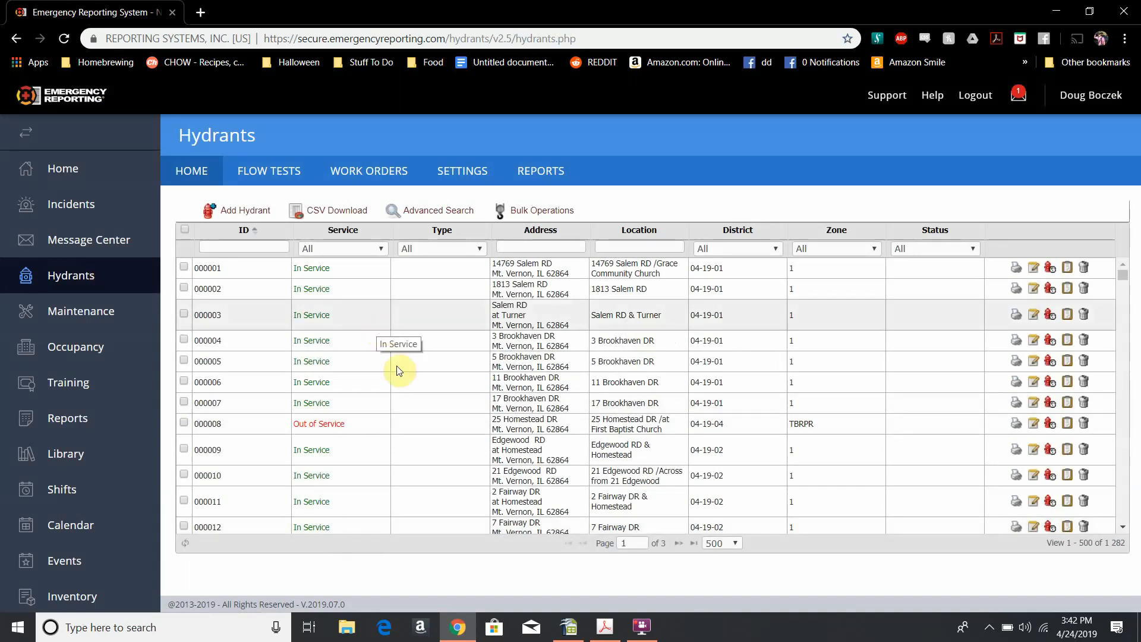
- Switch to the 2019 Hydrant Sheets workbook in OpenOffice Calc and examine the first hydrant's number, location, pair and district on Week 4 Day 1
left_click(571, 627)
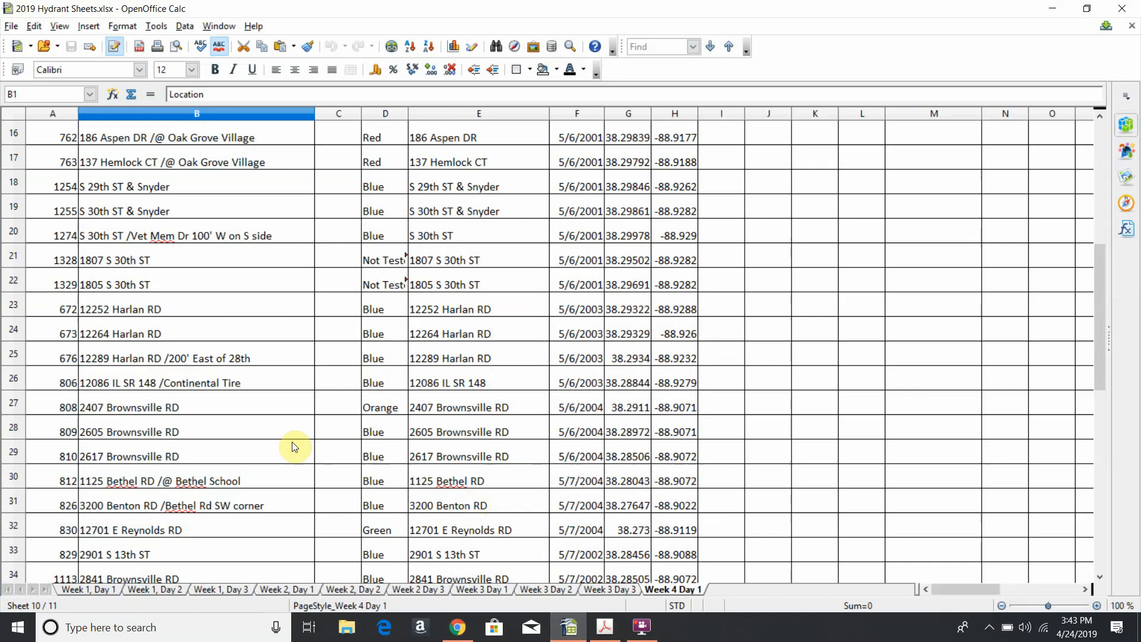
scroll(293, 446, "up", 5)
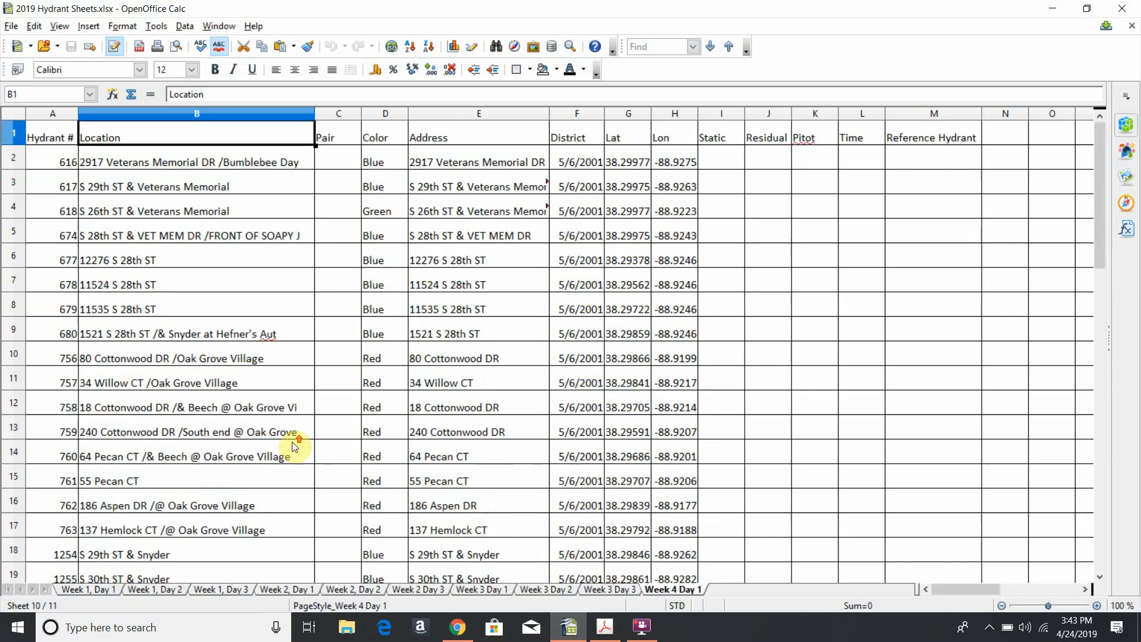
left_click(49, 158)
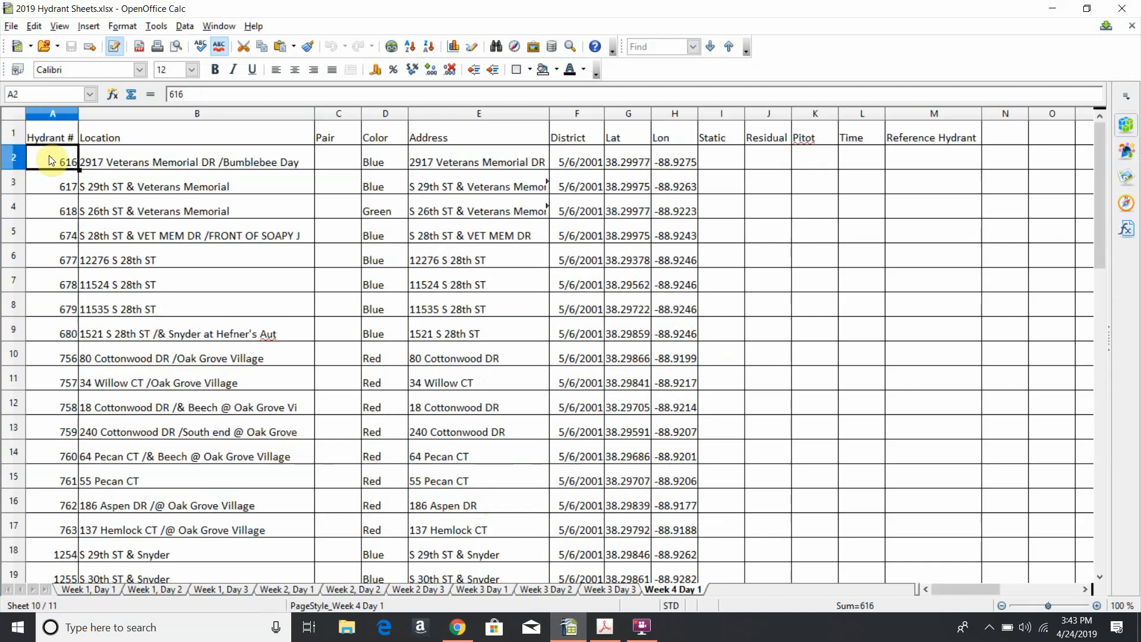
left_click(90, 156)
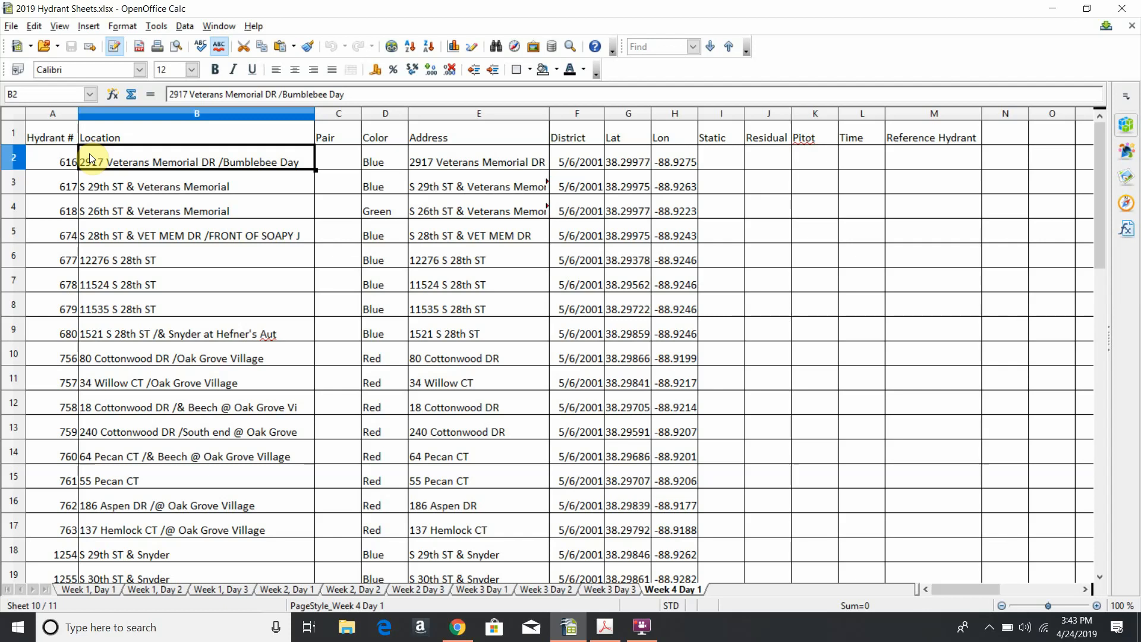
left_click(330, 169)
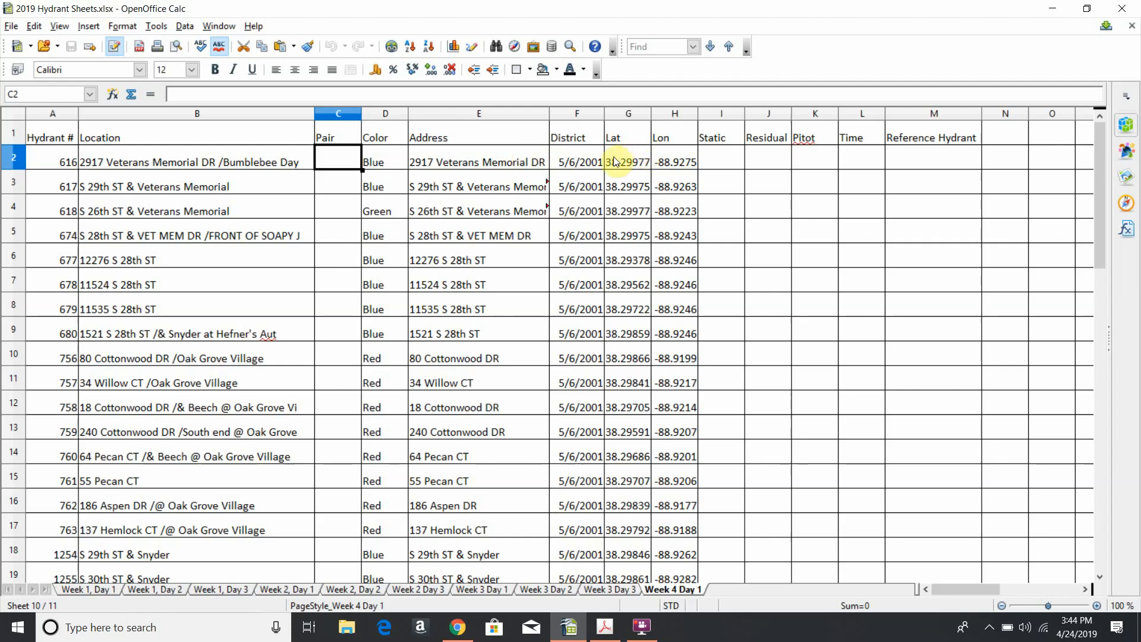
left_click(570, 160)
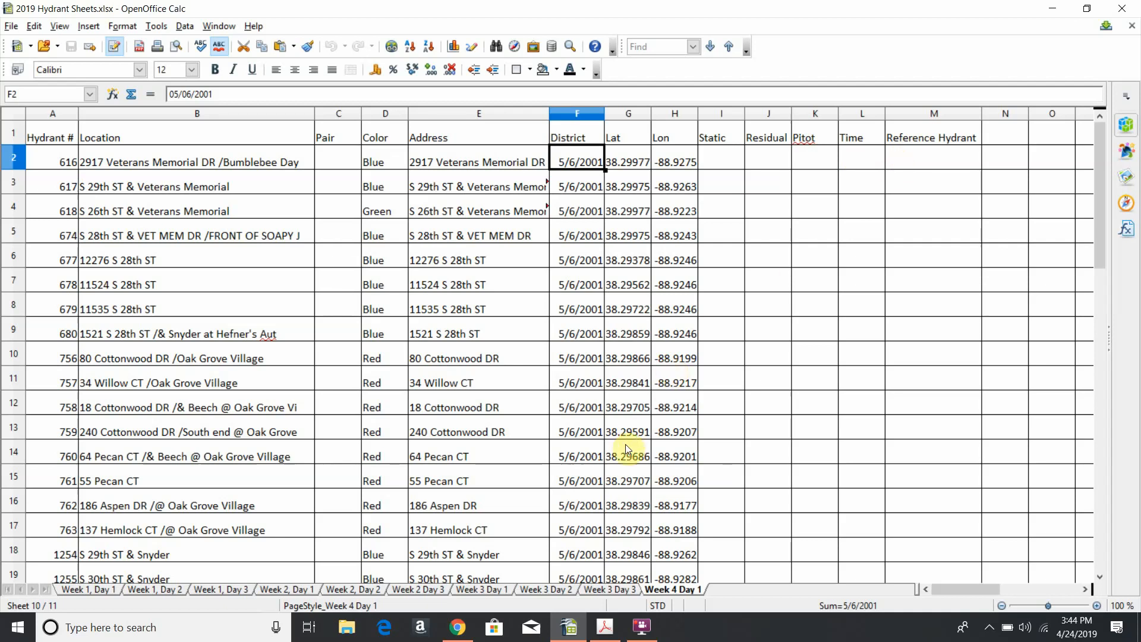
- Switch to the Week 1, Day 1 Google Maps PDF in Adobe Acrobat and examine the mapped hydrant locations
key("alt+Tab")
key("alt+Tab")
key("alt+Tab")
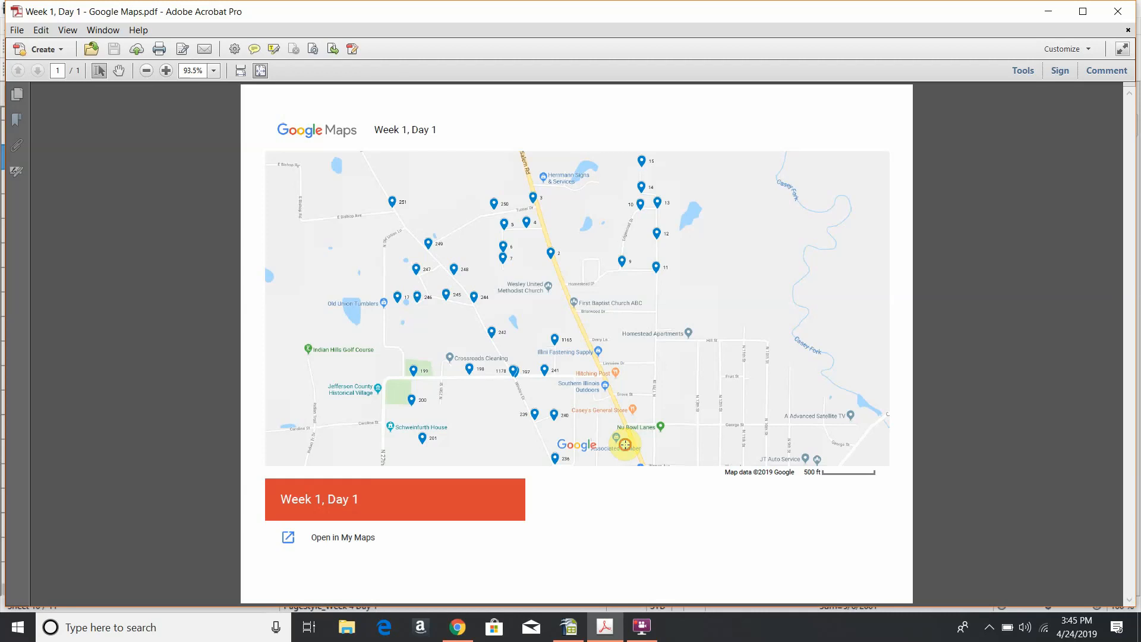
left_click(625, 444)
left_click(601, 537)
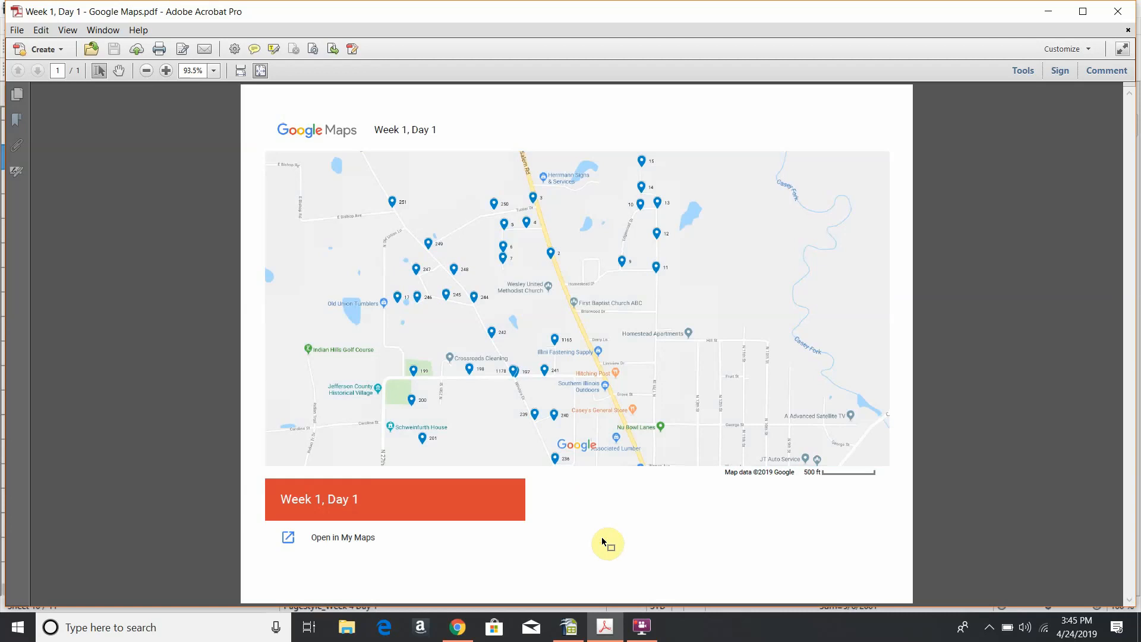
- Switch back to Emergency Reporting in Chrome and browse the unfiltered hydrants list
mouse_move(454, 638)
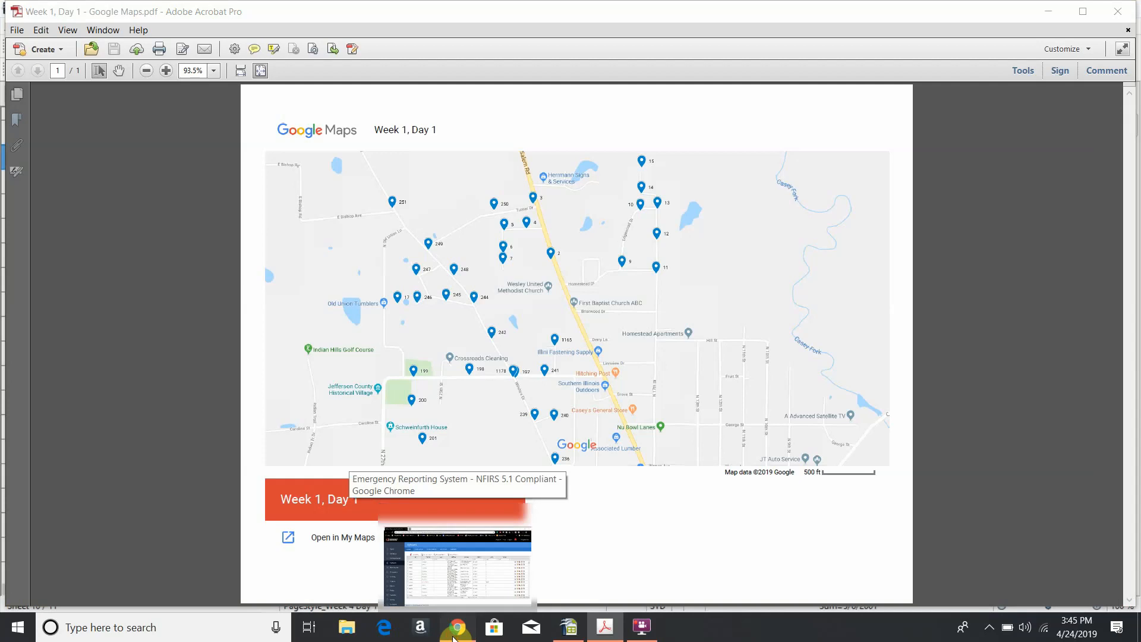
left_click(454, 638)
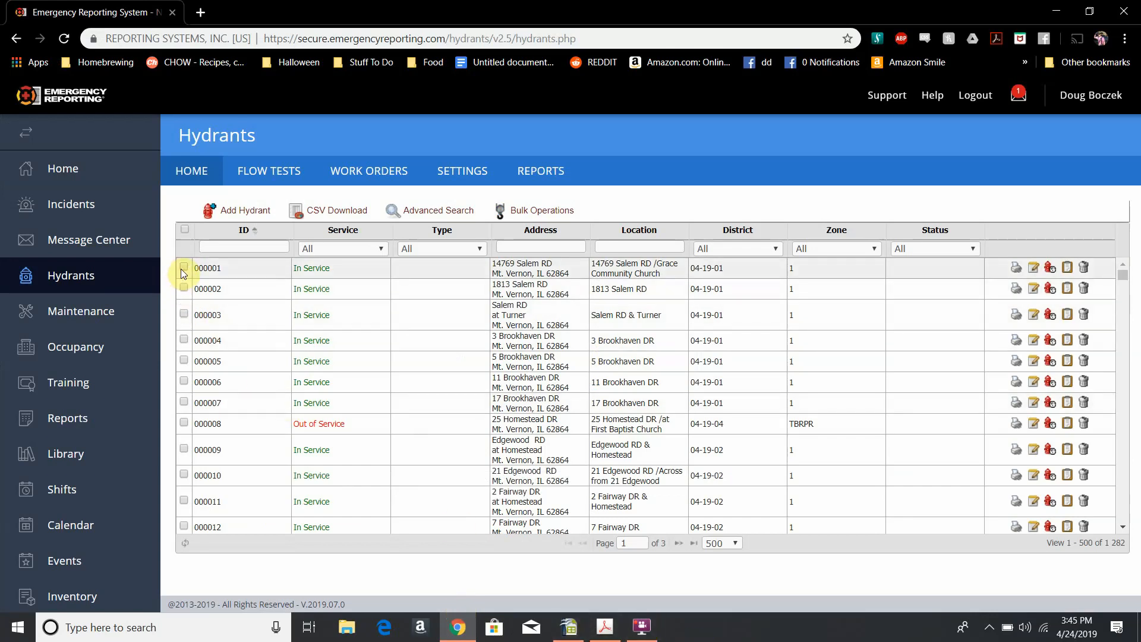
scroll(324, 438, "down", 10)
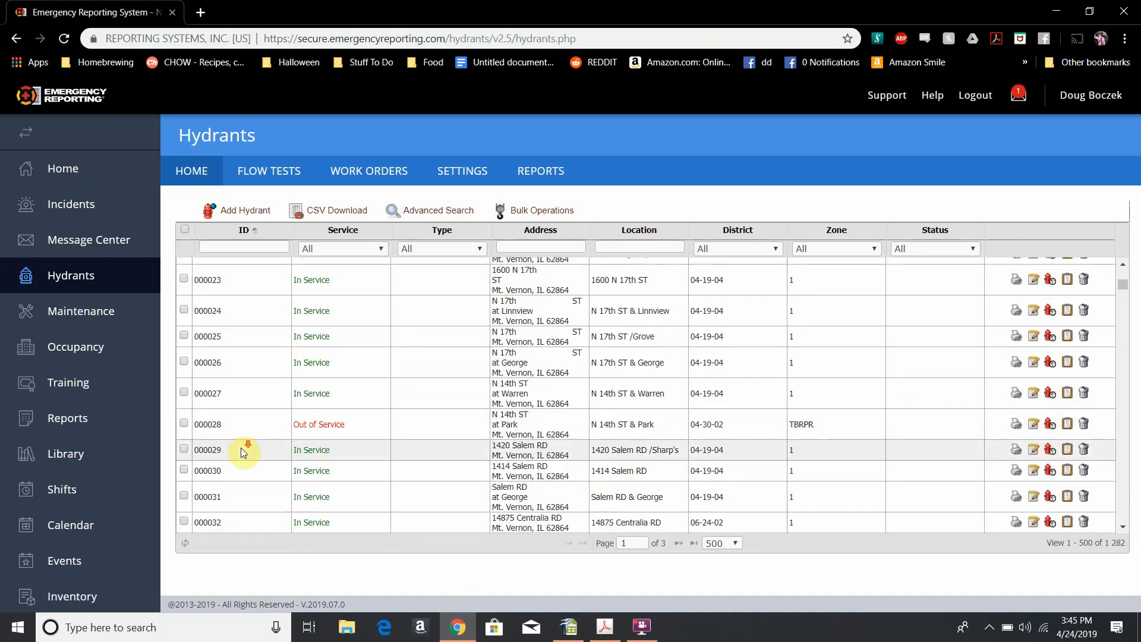
scroll(244, 452, "down", 20)
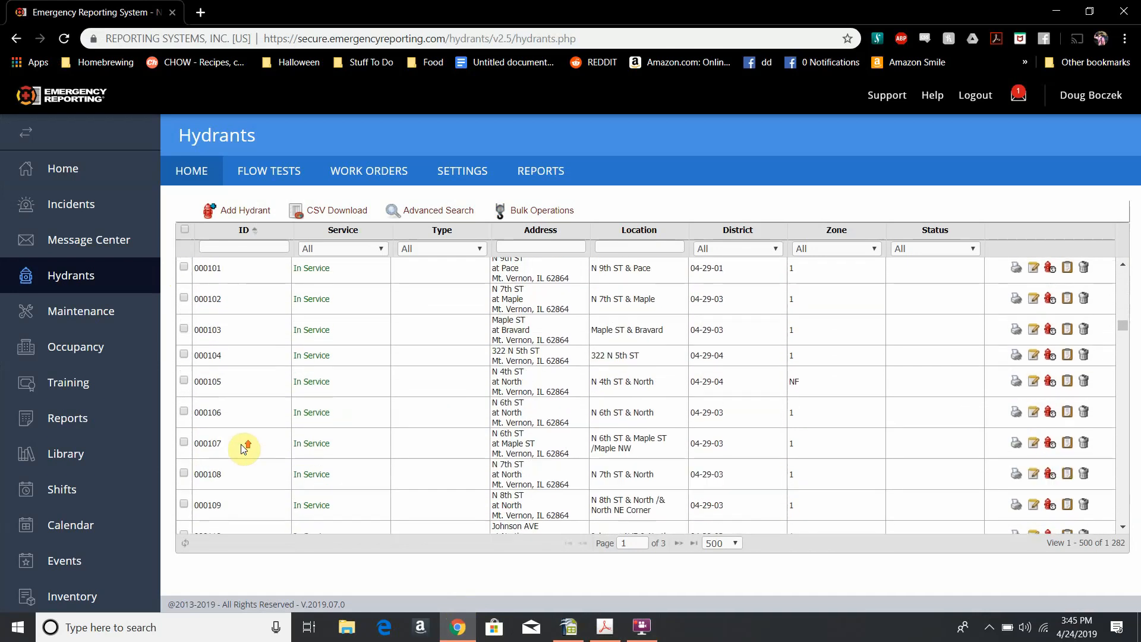
scroll(244, 448, "up", 20)
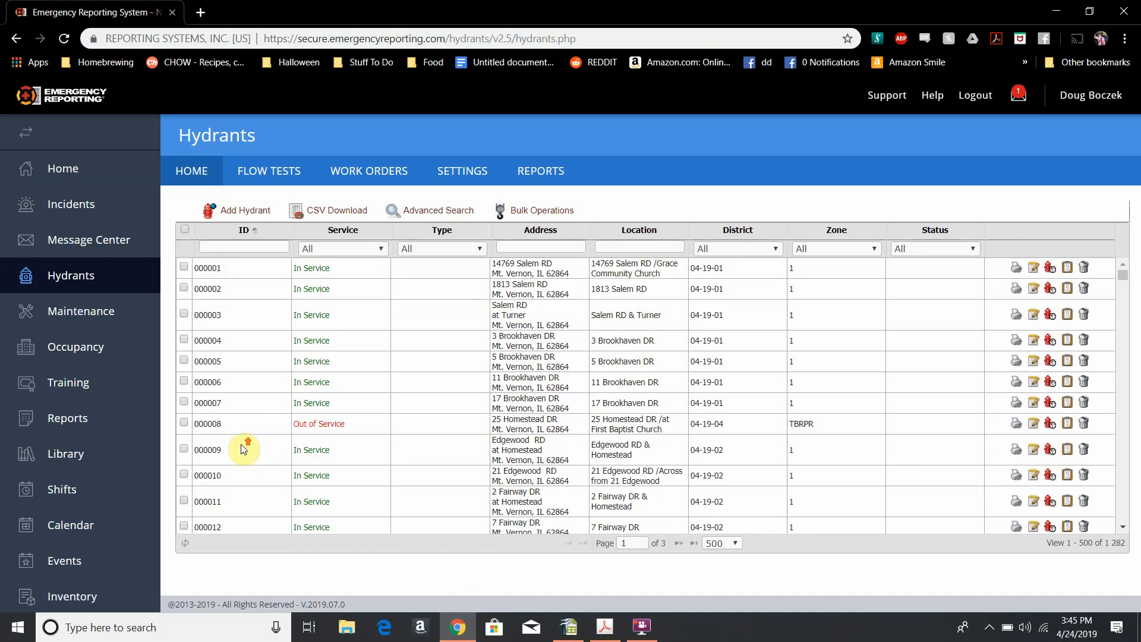
- Check the first hydrant number in the Calc sheet and filter the Emergency Reporting hydrants list by ID 616
key("alt+Tab")
key("alt+Tab")
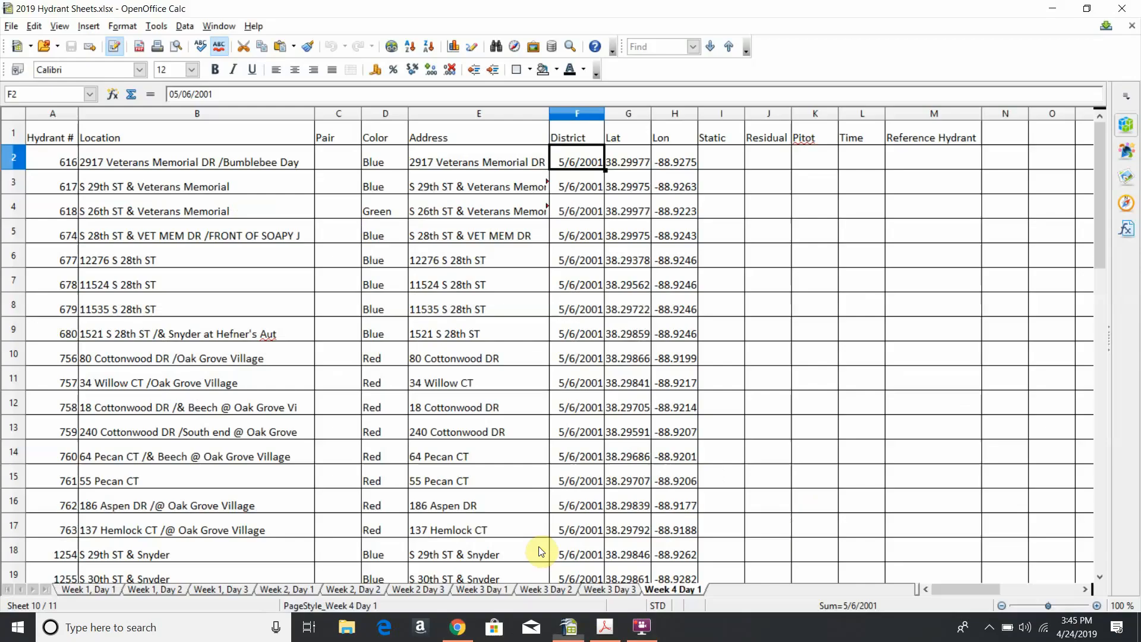
left_click(60, 168)
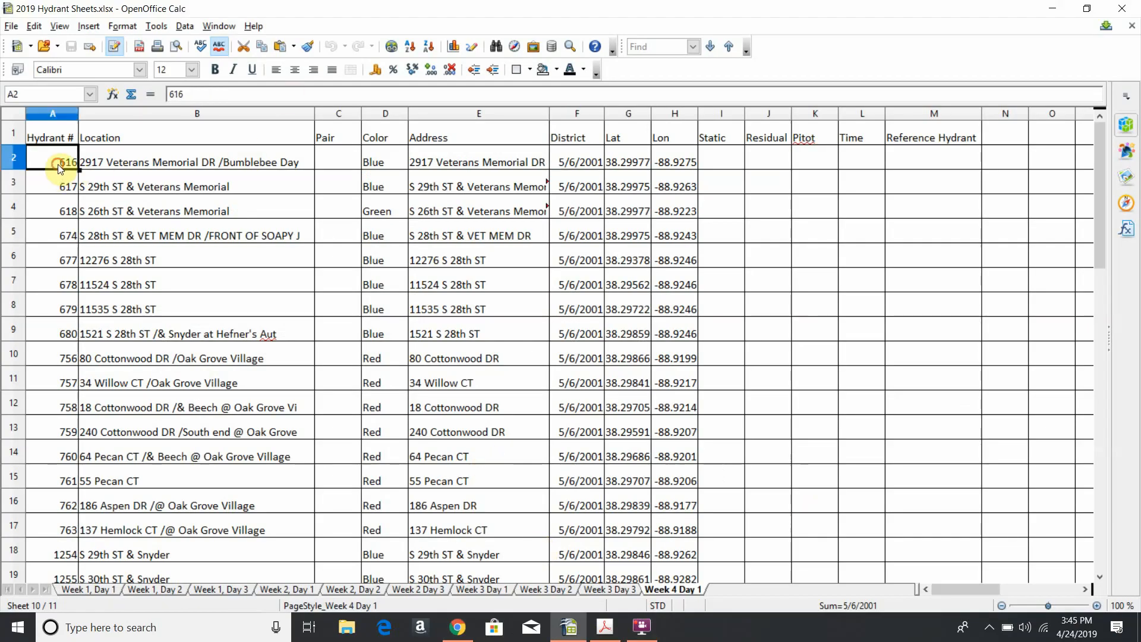
key("alt+Tab")
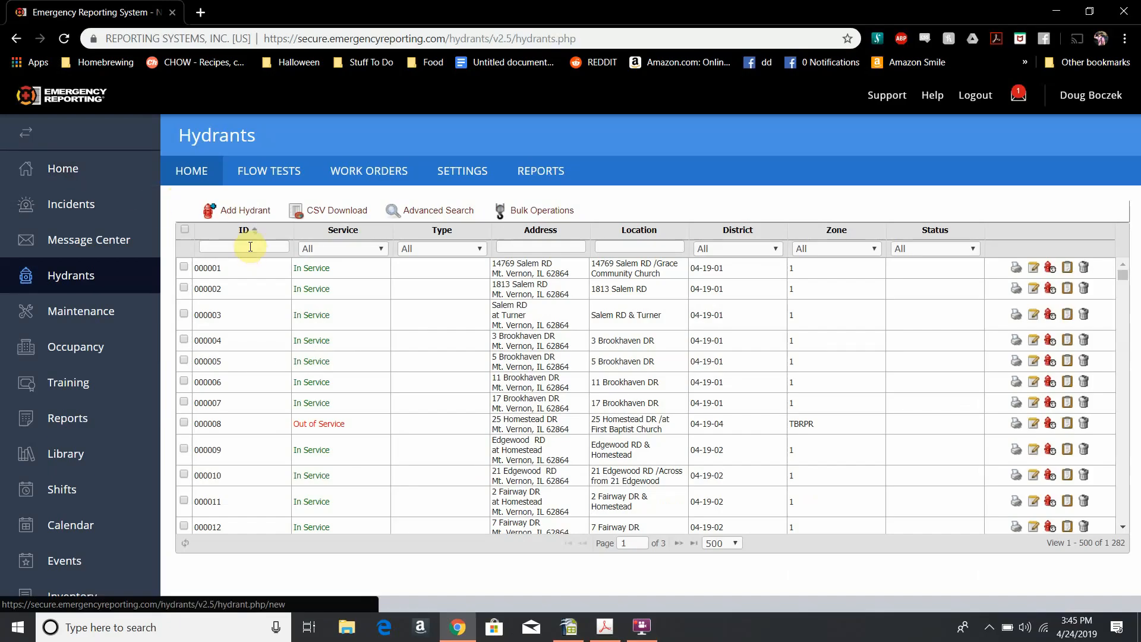
left_click(251, 246)
type("616")
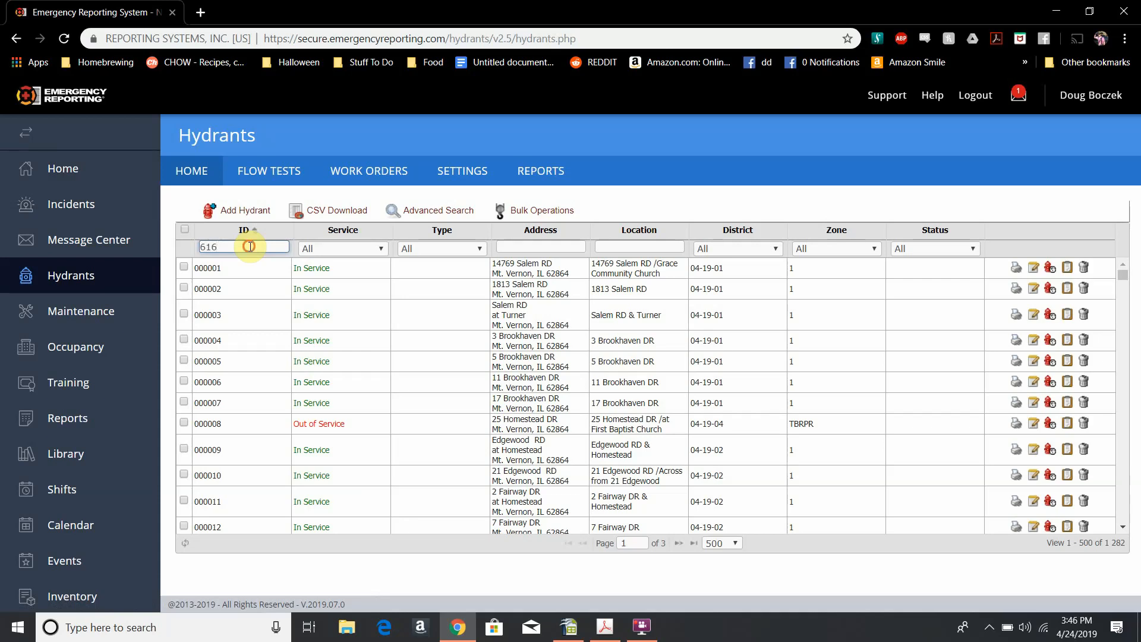
key("Return")
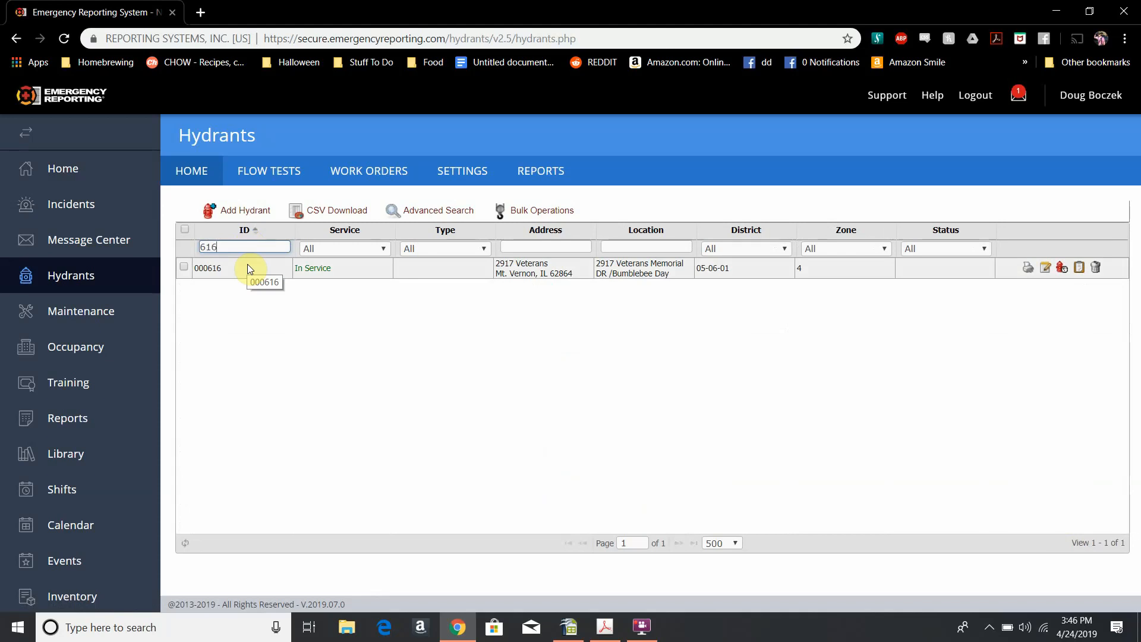
- Clear the ID filter, check the districts in the Calc sheet, and filter the Emergency Reporting hydrants list by district 05-06-01
key("BackSpace")
key("BackSpace")
key("BackSpace")
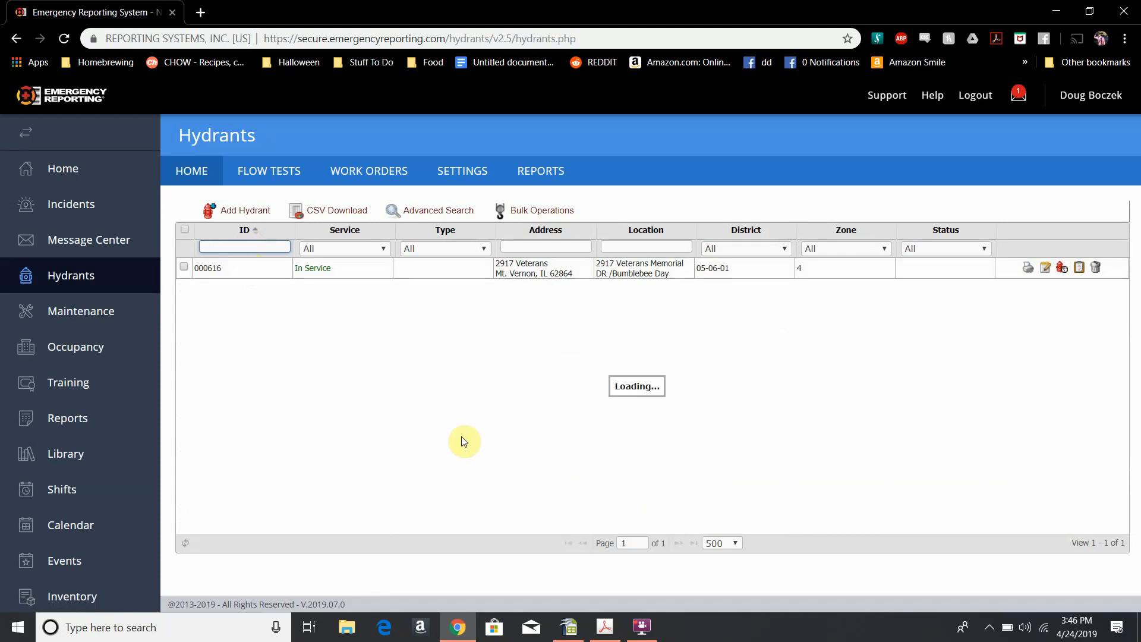
key("alt+Tab")
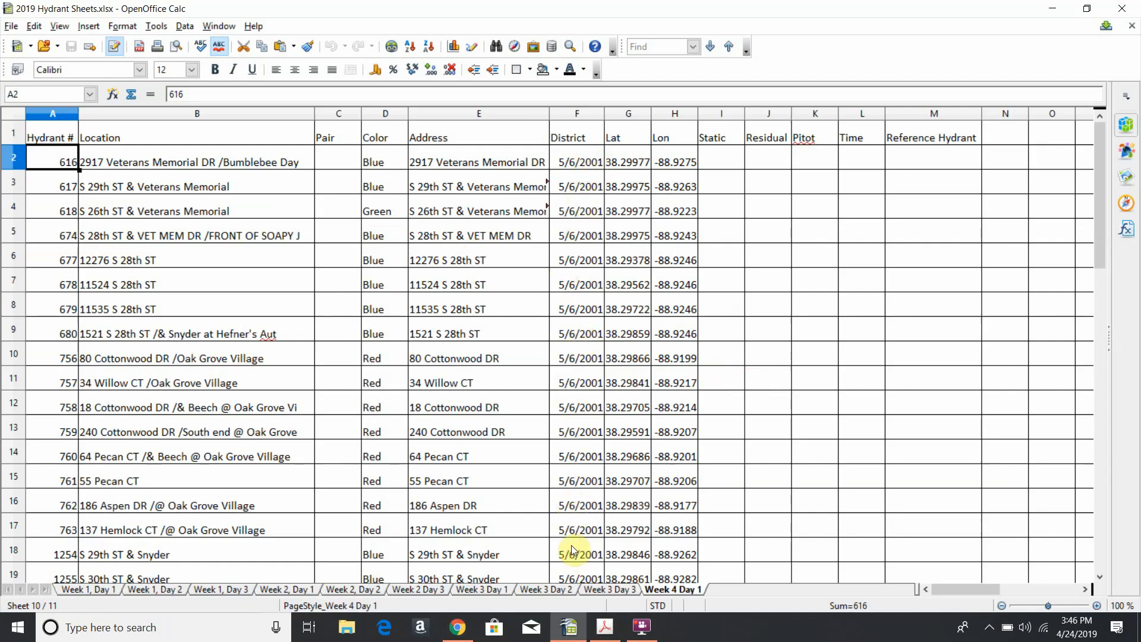
scroll(574, 550, "down", 4)
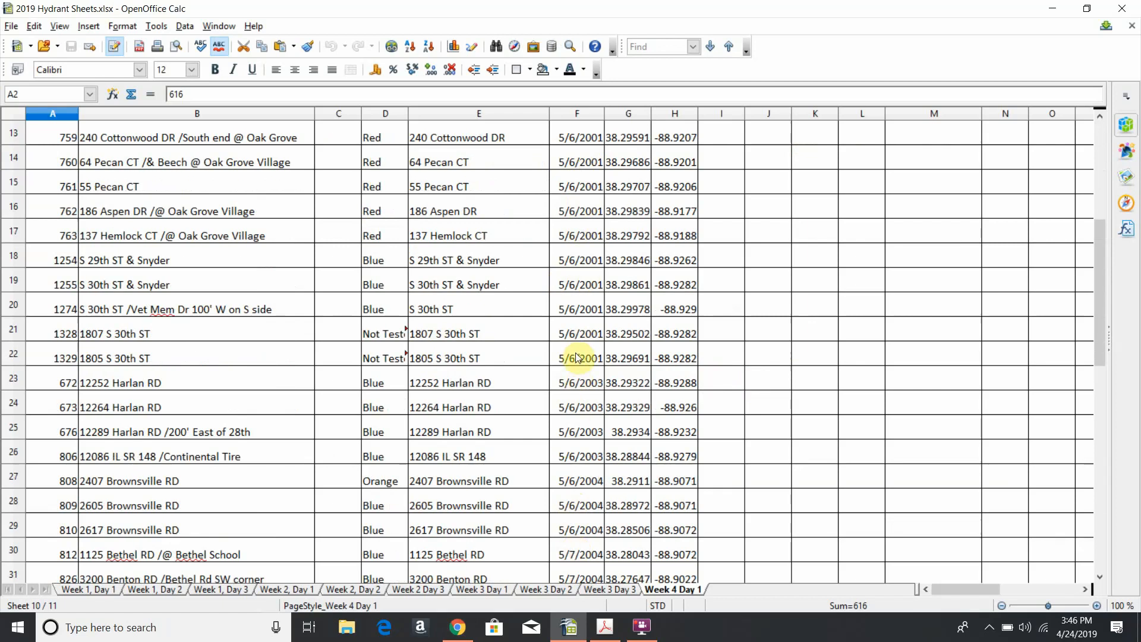
key("alt+Tab")
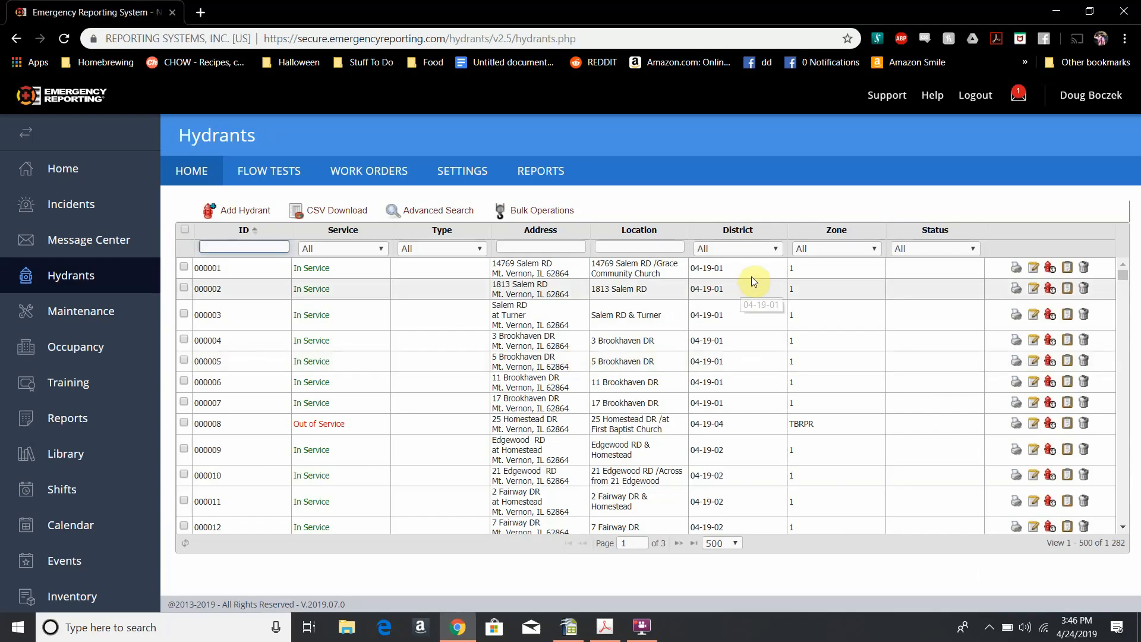
left_click(776, 253)
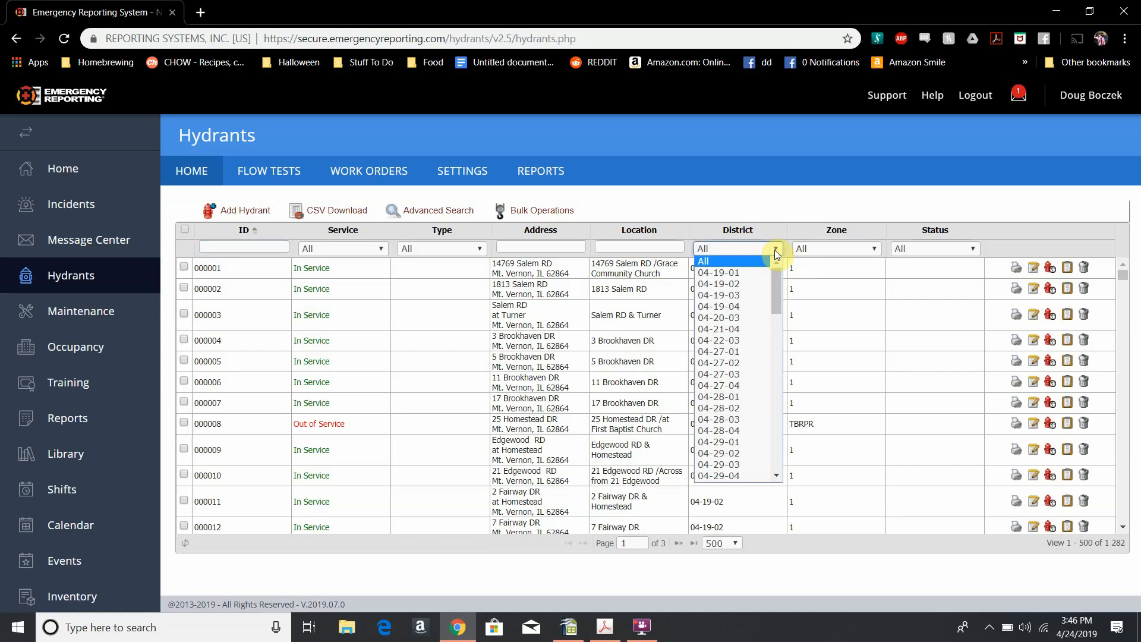
scroll(733, 395, "down", 6)
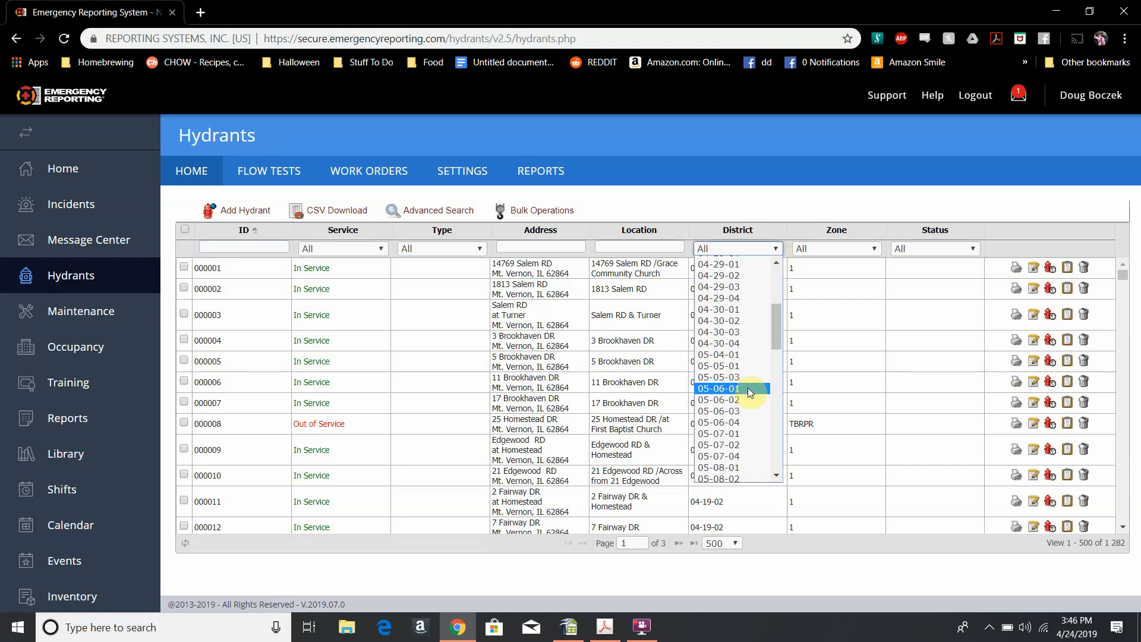
left_click(748, 388)
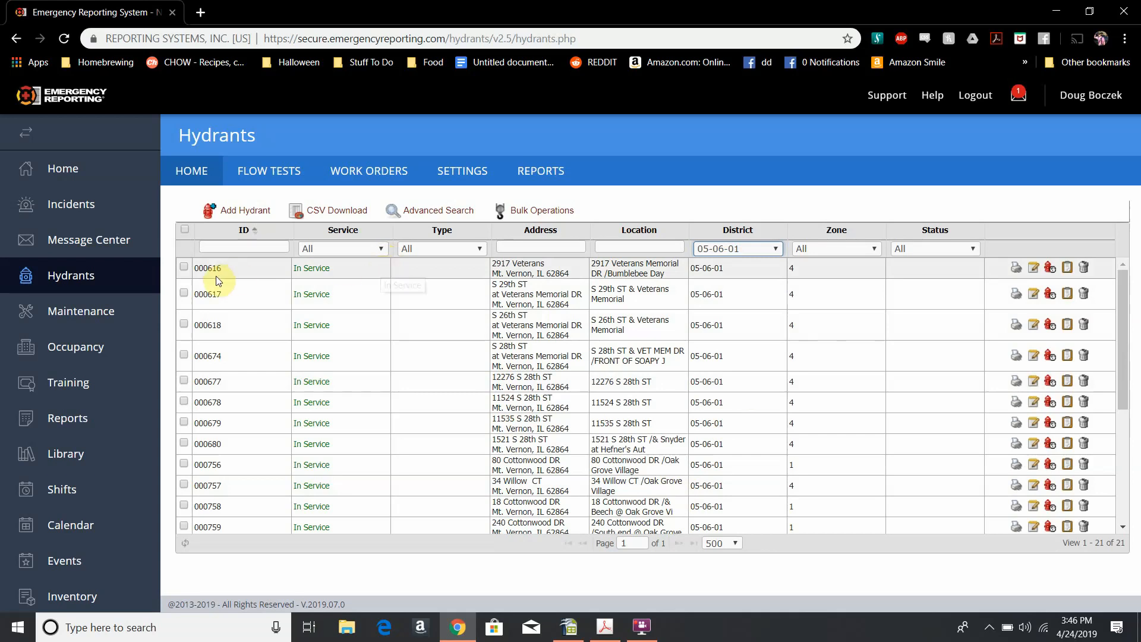
- View hydrant 000616's flow tests and a blank new flow test form, and return to the hydrants list
left_click(232, 273)
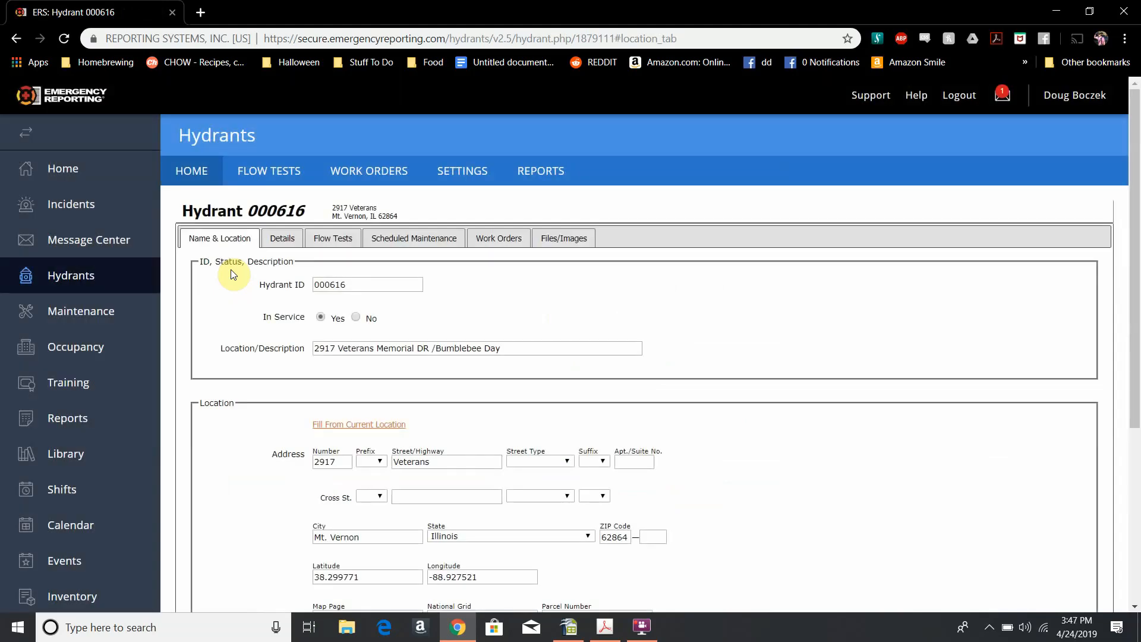
left_click(337, 236)
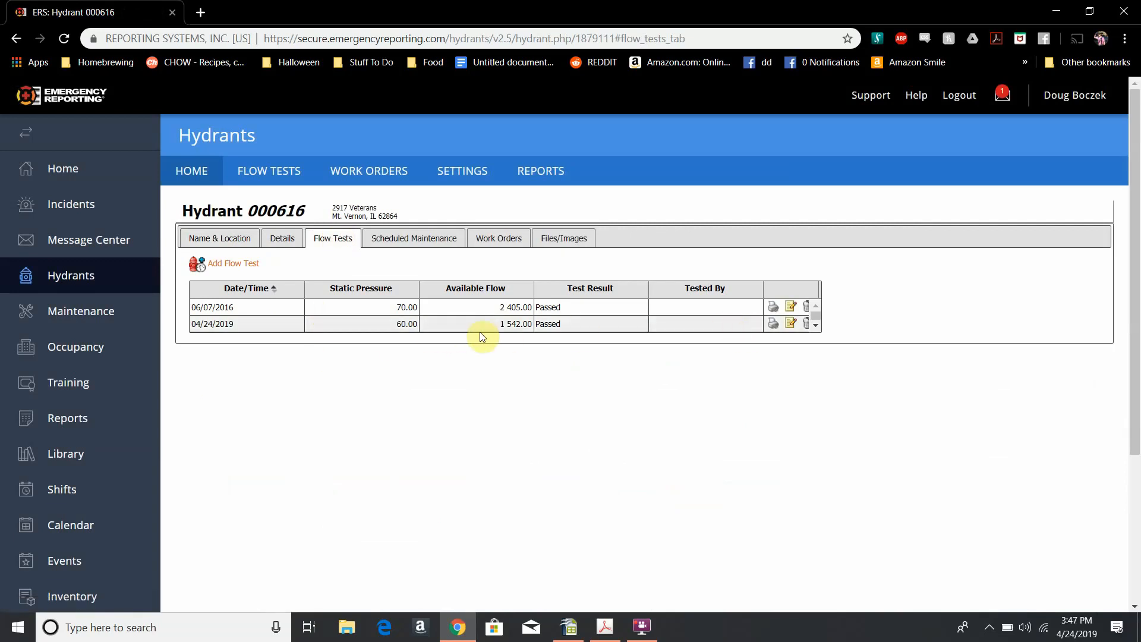
left_click(224, 268)
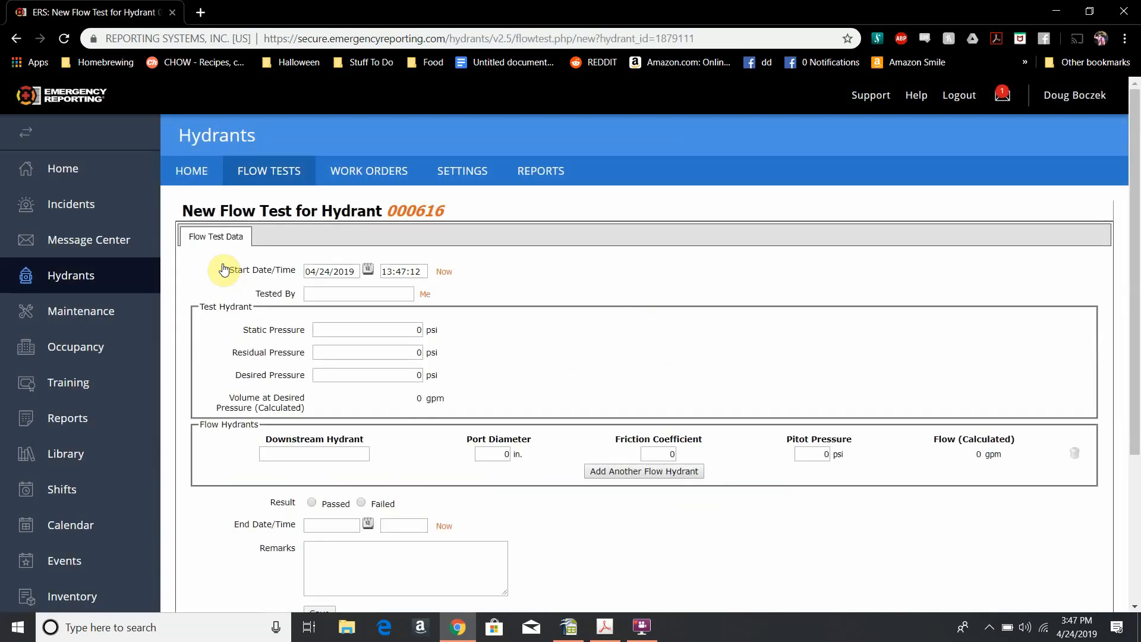
left_click(191, 172)
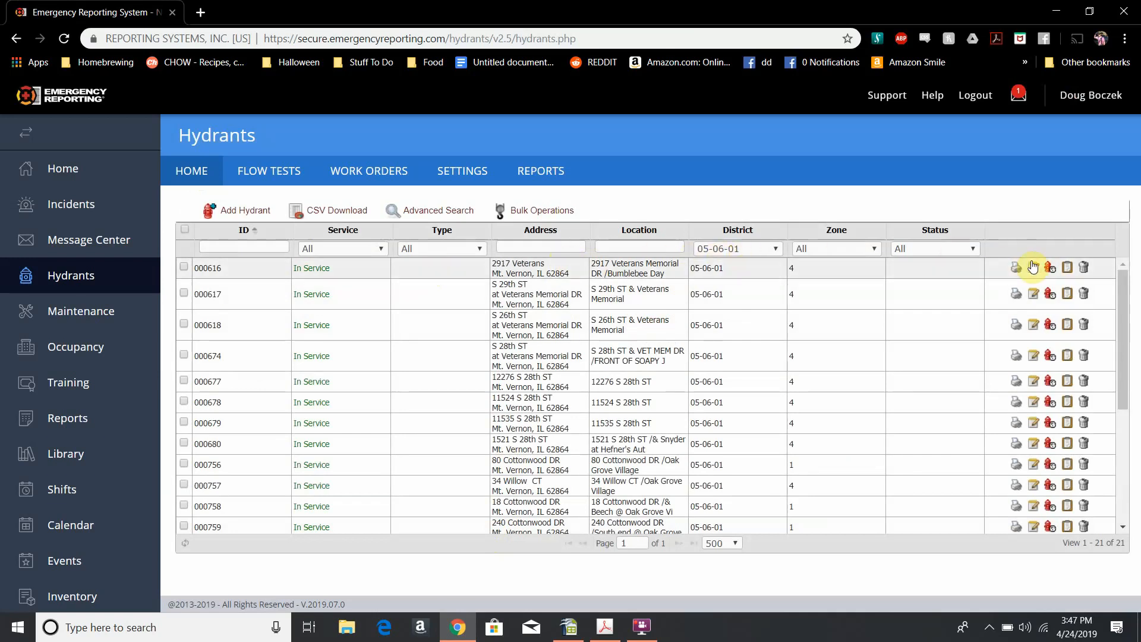
- Open hydrant 000616's flow tests directly from its row in the list and start a new flow test
left_click(1050, 267)
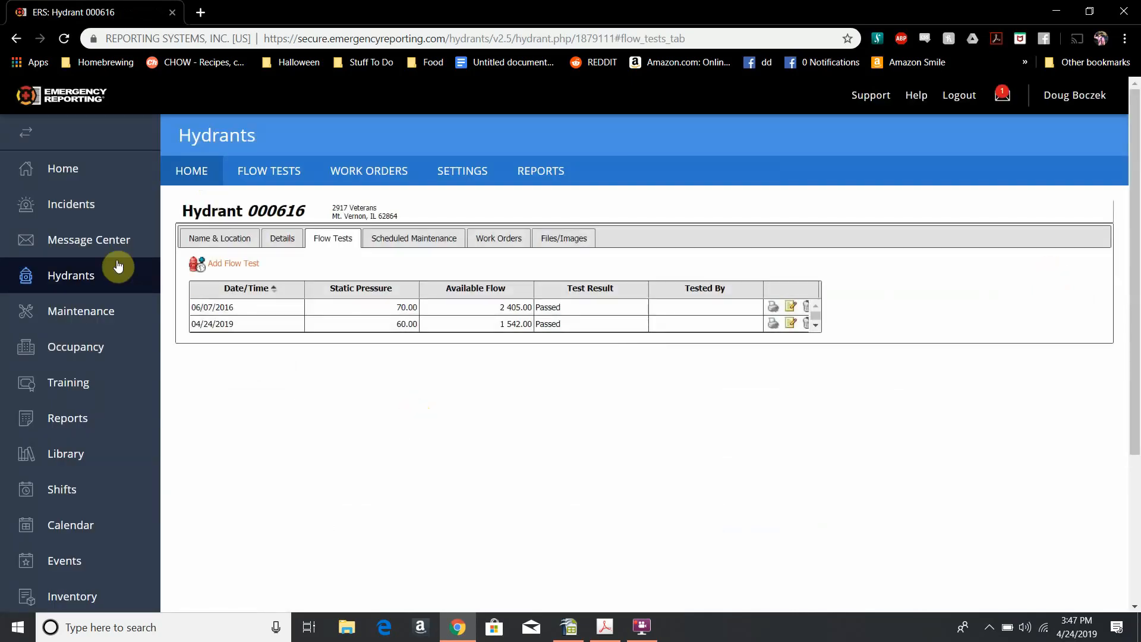
left_click(250, 266)
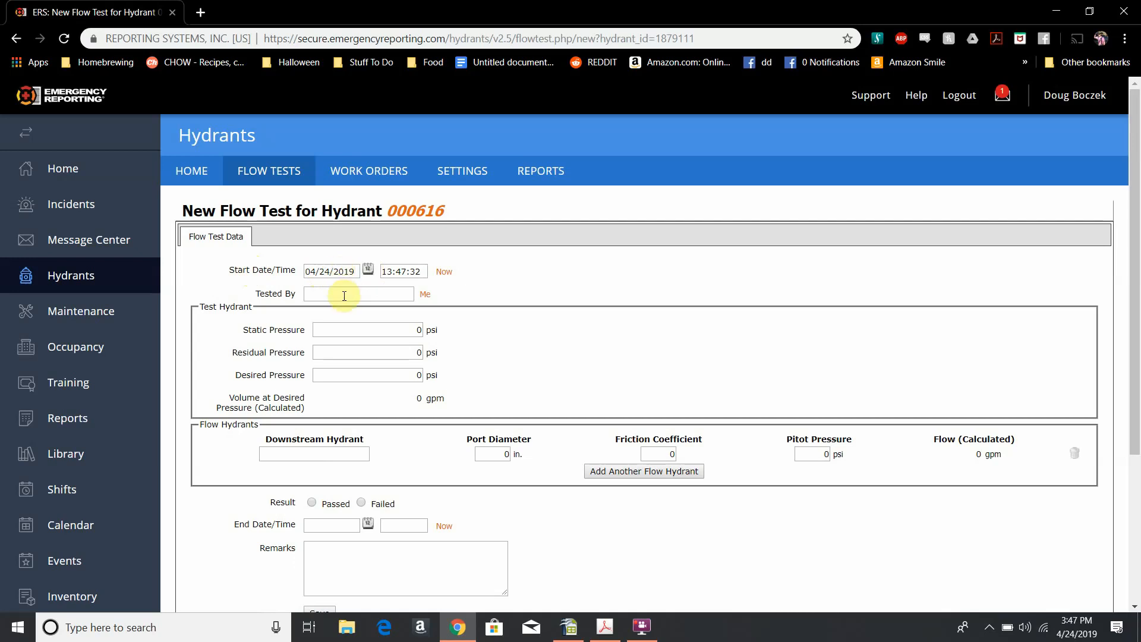
- Fill the Tested By field with the logged-in user's own name and erase it again
left_click(426, 295)
left_click(383, 295)
key("BackSpace")
key("BackSpace")
key("BackSpace")
key("BackSpace")
key("BackSpace")
key("BackSpace")
key("BackSpace")
key("BackSpace")
key("BackSpace")
key("BackSpace")
key("BackSpace")
key("BackSpace")
key("BackSpace")
key("BackSpace")
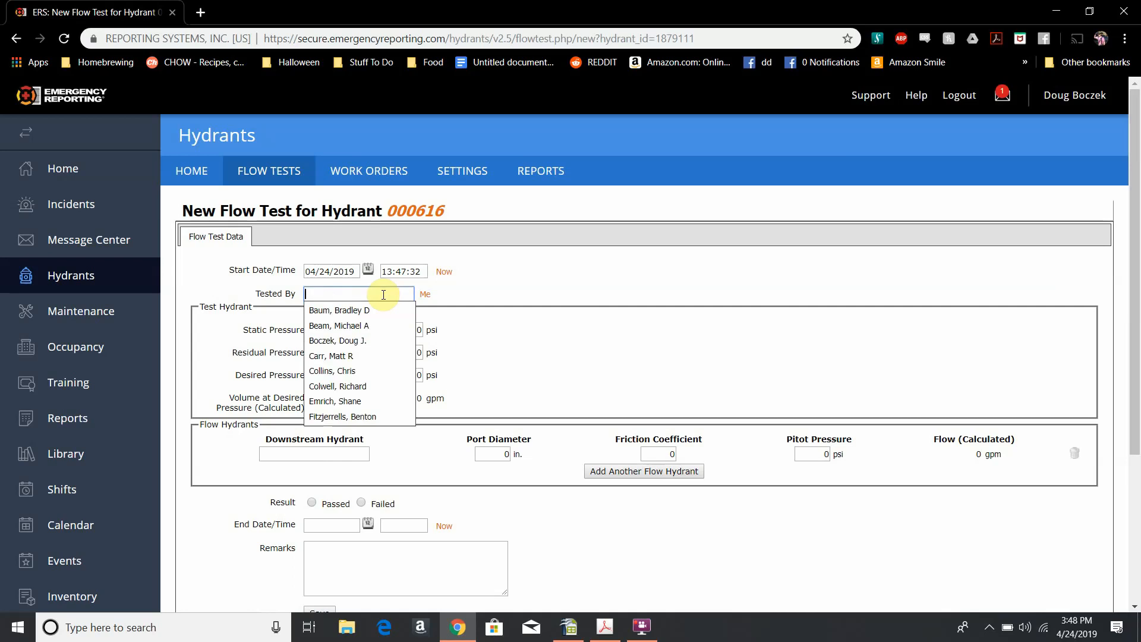
- Search for another tester by partial surname in the Tested By field and erase the entry
type("gri")
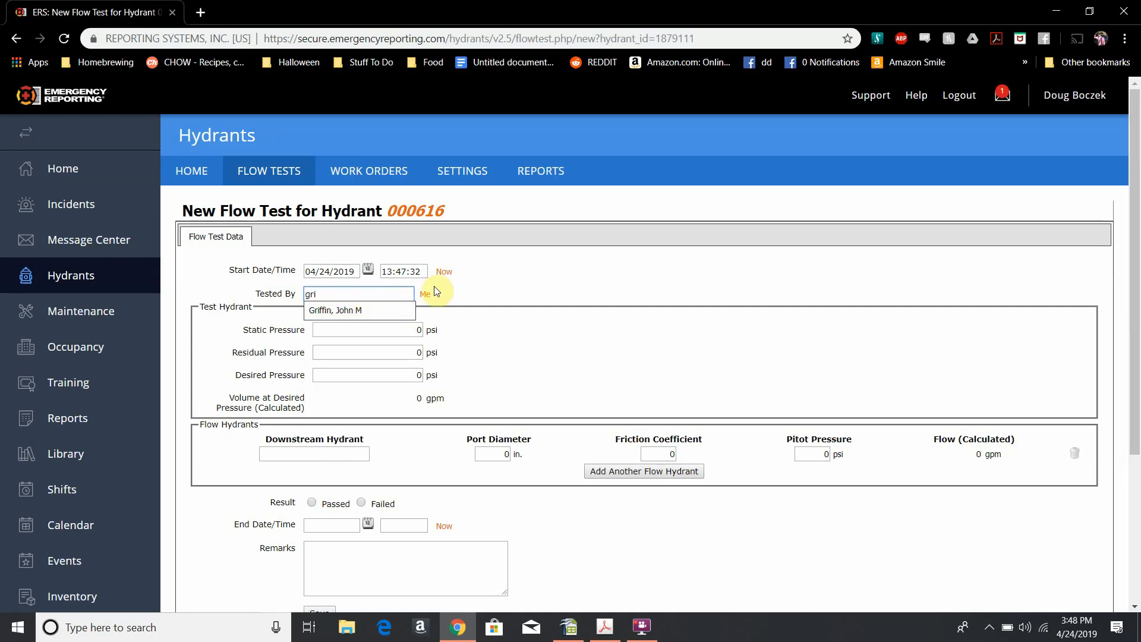
left_click(554, 334)
left_click(369, 292)
key("BackSpace")
key("BackSpace")
key("BackSpace")
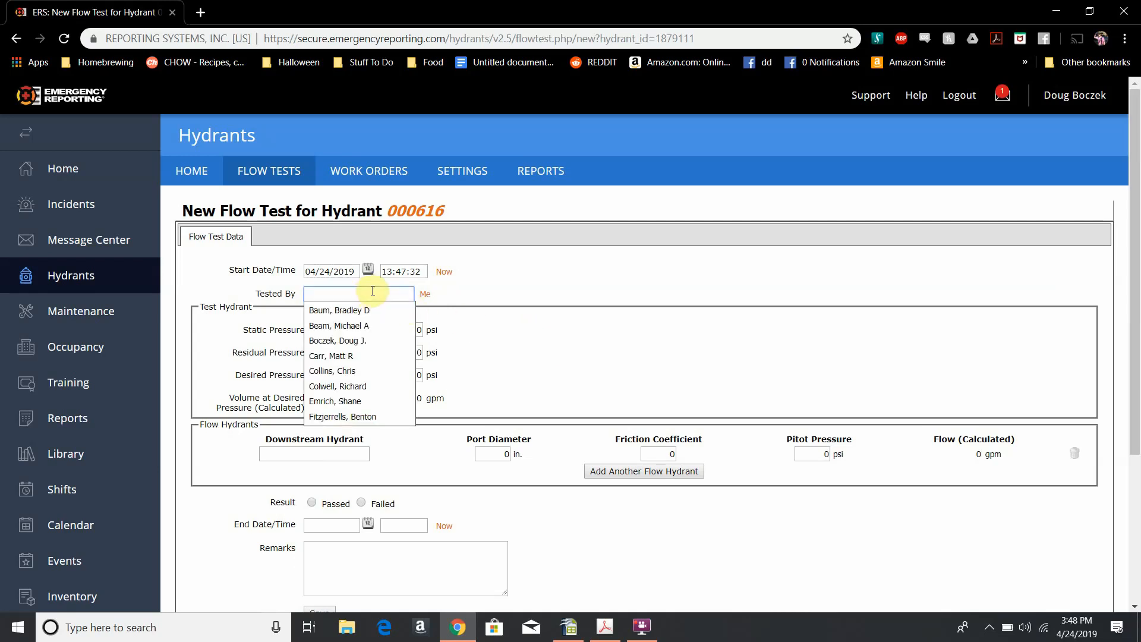
- Fill the Tested By field with the logged-in user's own name and consult hydrant 616's Static cell in the 2019 Hydrant Sheets spreadsheet
left_click(424, 296)
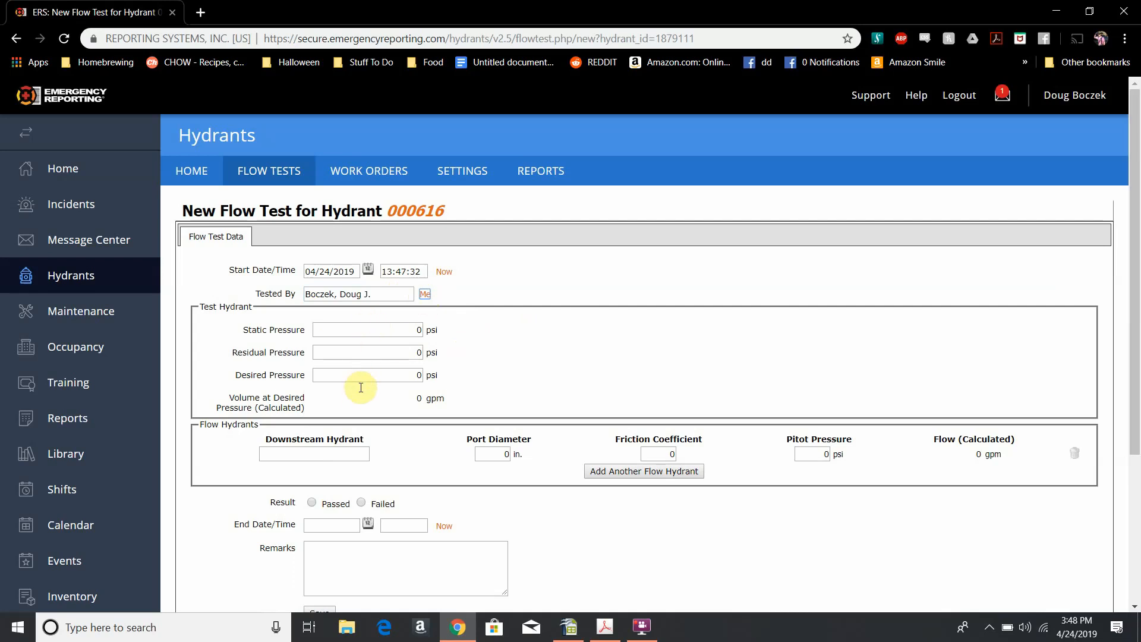
key("alt+Tab")
left_click(327, 323)
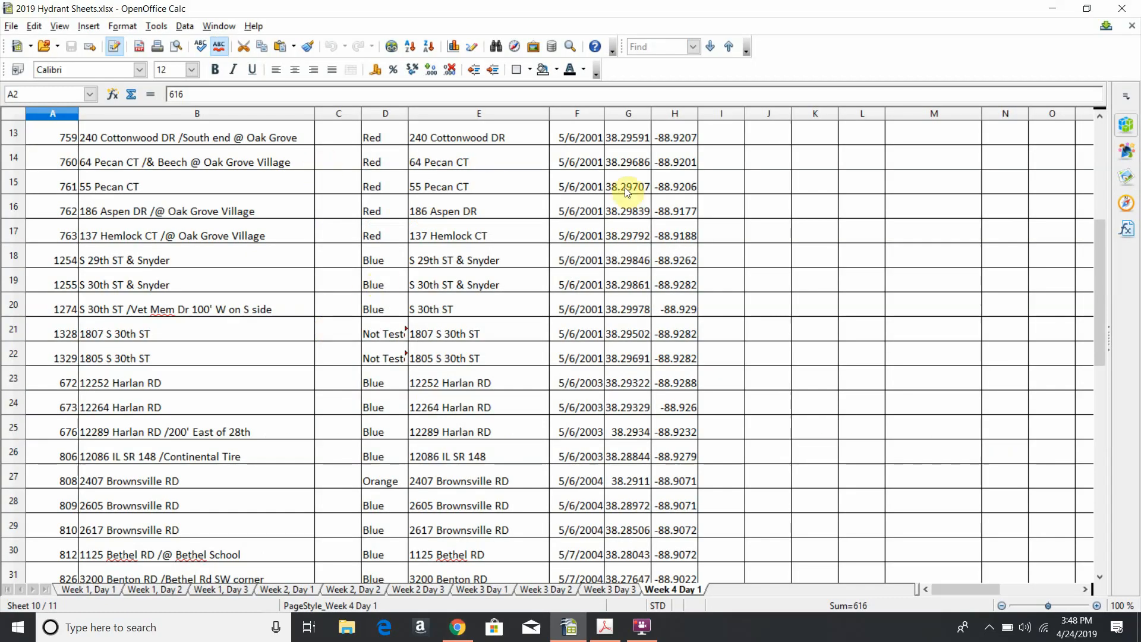
scroll(625, 188, "up", 4)
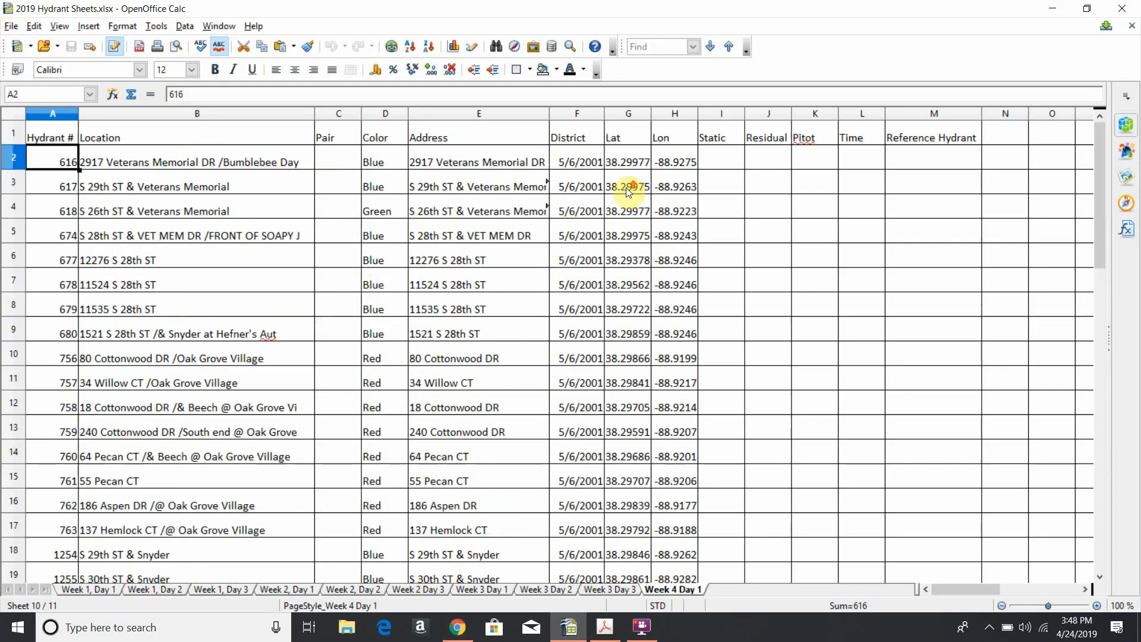
left_click(726, 157)
key("alt+Tab")
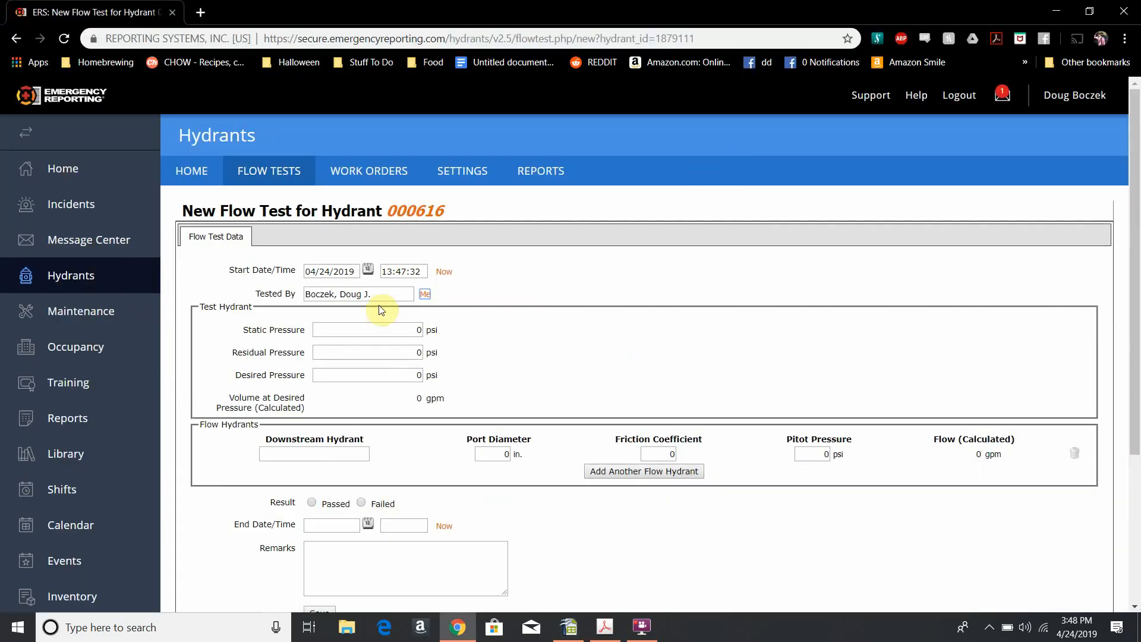
- Set the test hydrant's static pressure to 60 psi, residual pressure to 40 psi and desired pressure to 20 psi
left_click(342, 329)
type("60")
key("BackSpace")
key("BackSpace")
key("BackSpace")
type("60")
key("Tab")
type("40")
key("Tab")
key("Tab")
- Look up the paired hydrant in the hydrant spreadsheet, enter 617 as the downstream hydrant in the flow test and submit the form
key("alt+Tab")
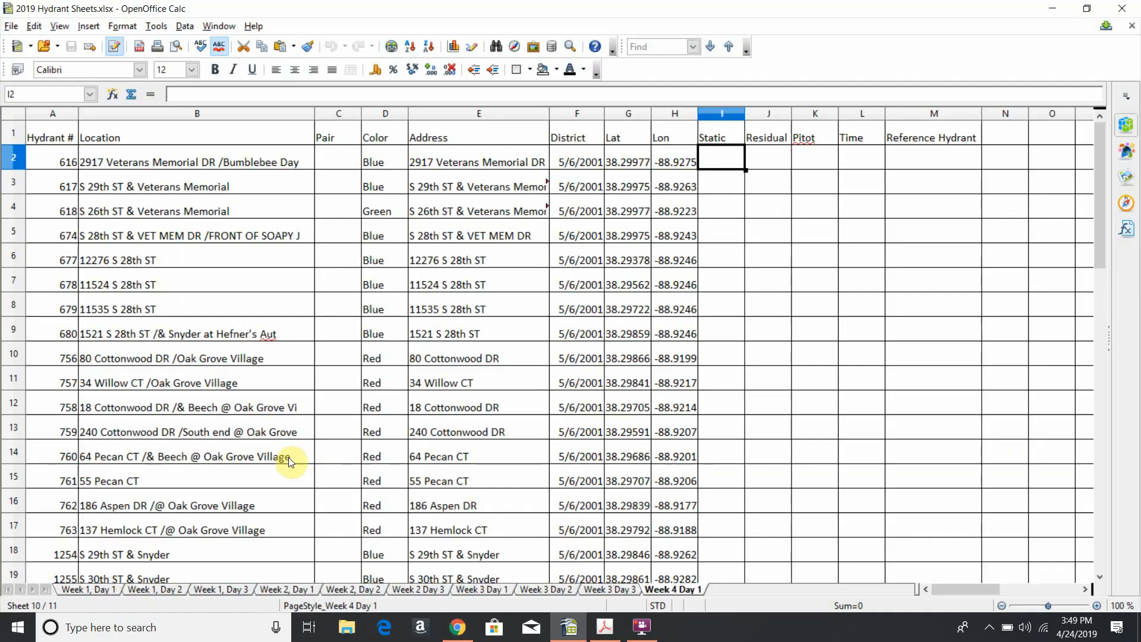
left_click(66, 194)
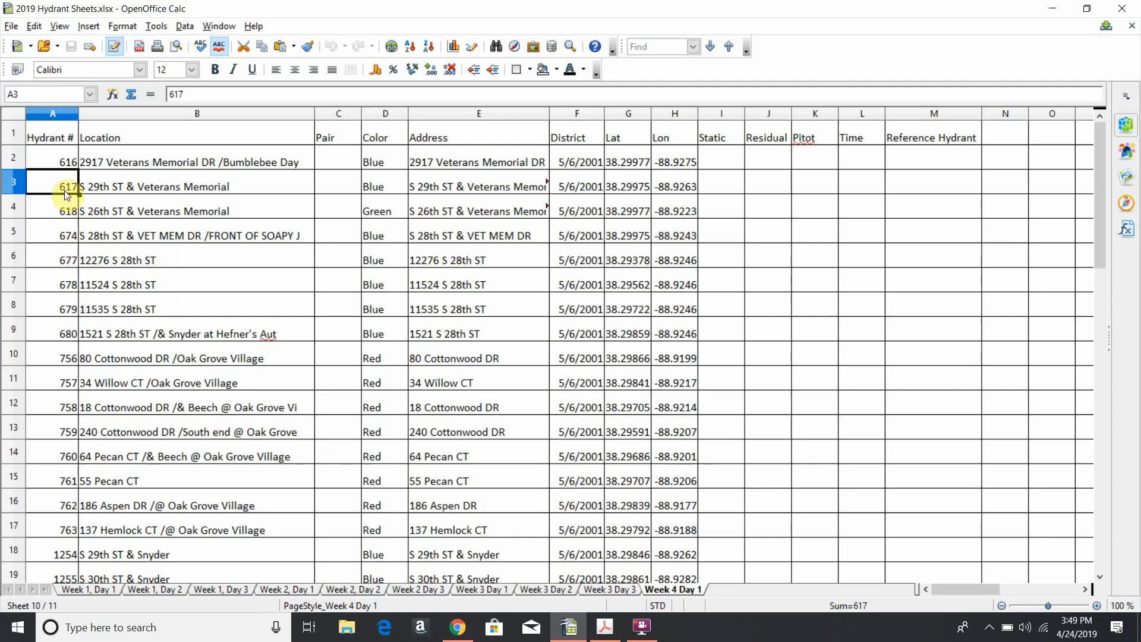
key("alt+Tab")
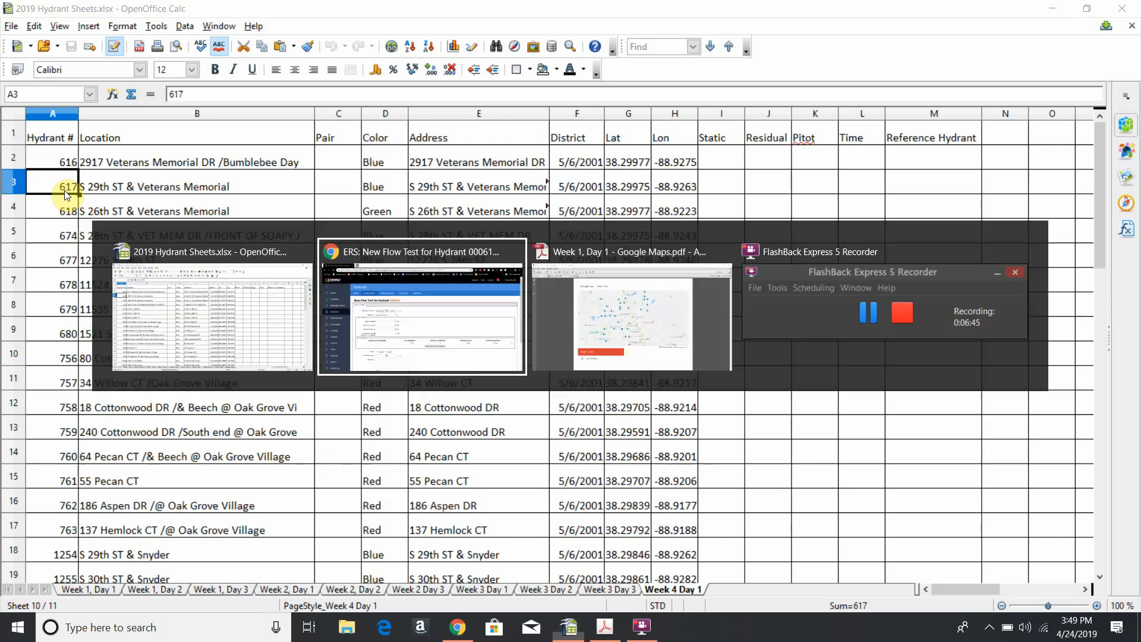
type("617")
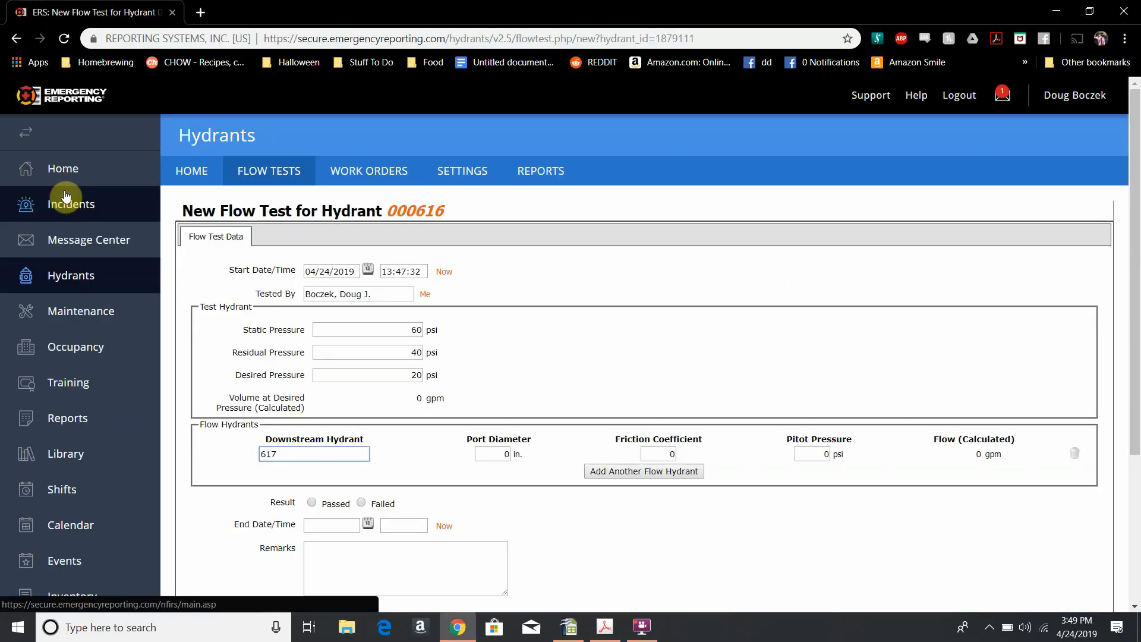
key("Return")
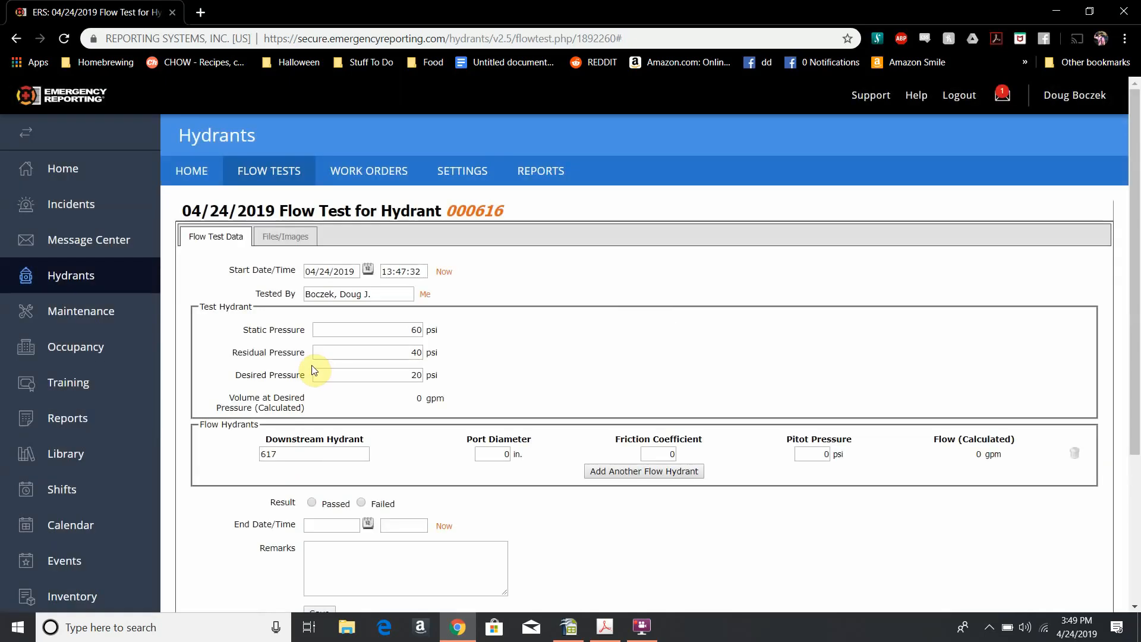
- Set the downstream hydrant's port diameter to 2.5 in. and choose the outlet shape with friction coefficient 0.9
key("Tab")
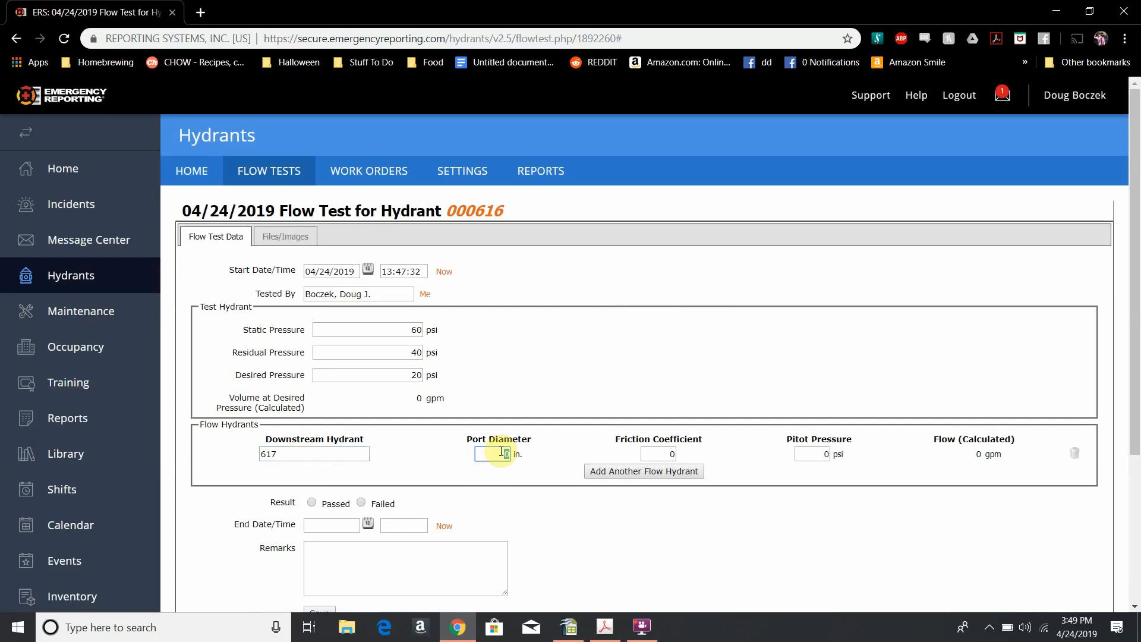
type("2.5")
key("Tab")
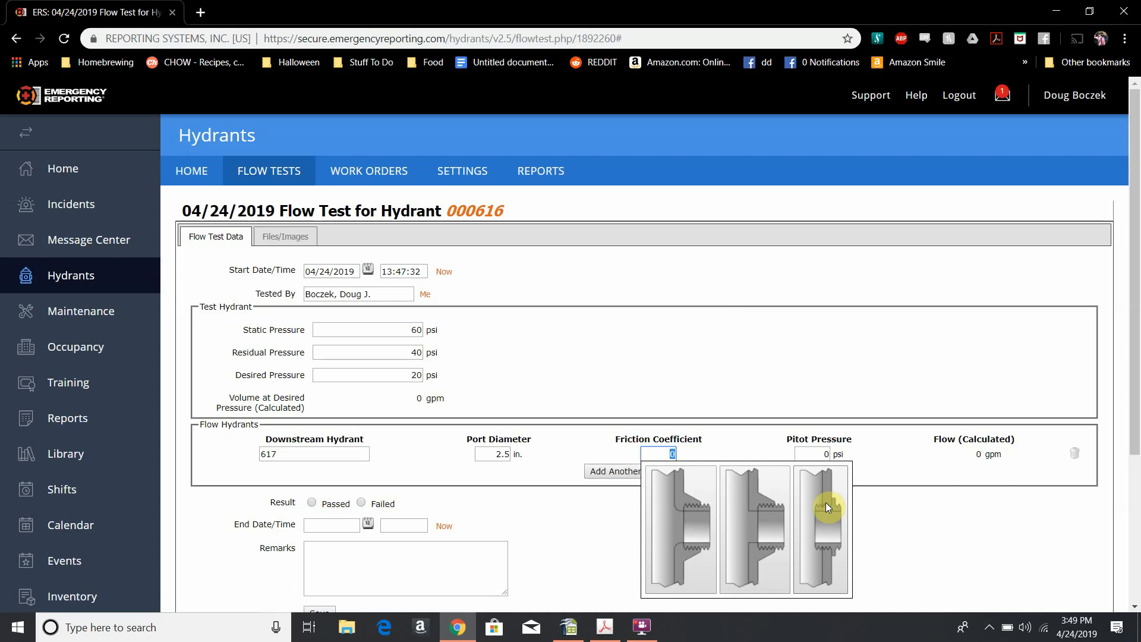
left_click(688, 515)
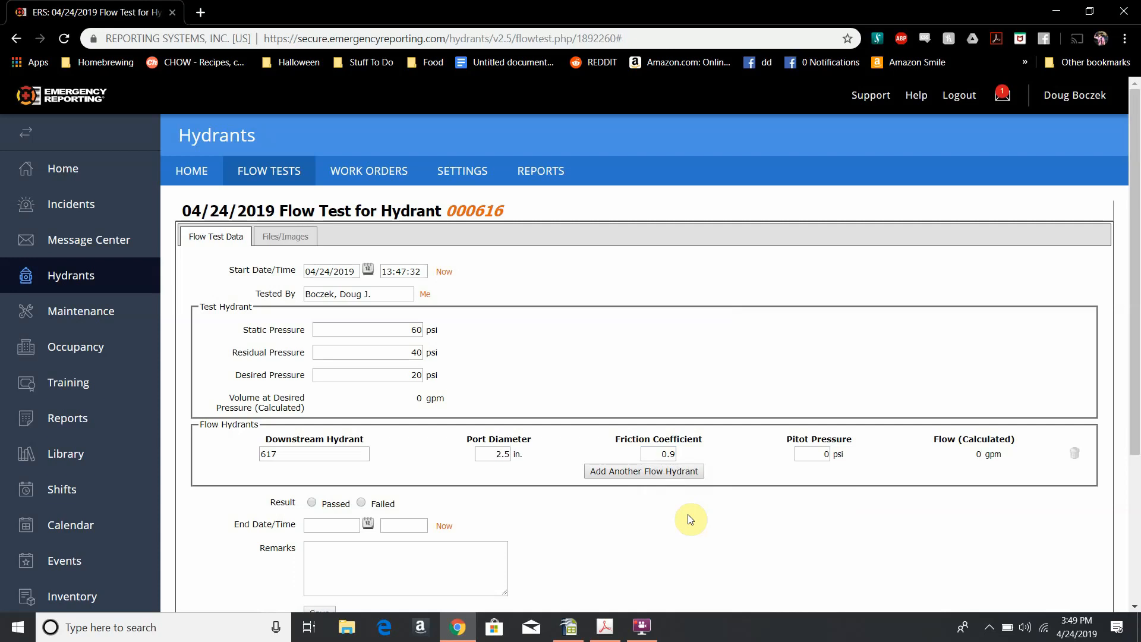
- Consult hydrant 617's Pitot cell in the spreadsheet, set the flow hydrant's pitot pressure to 40 psi and save the flow test
left_click(818, 453)
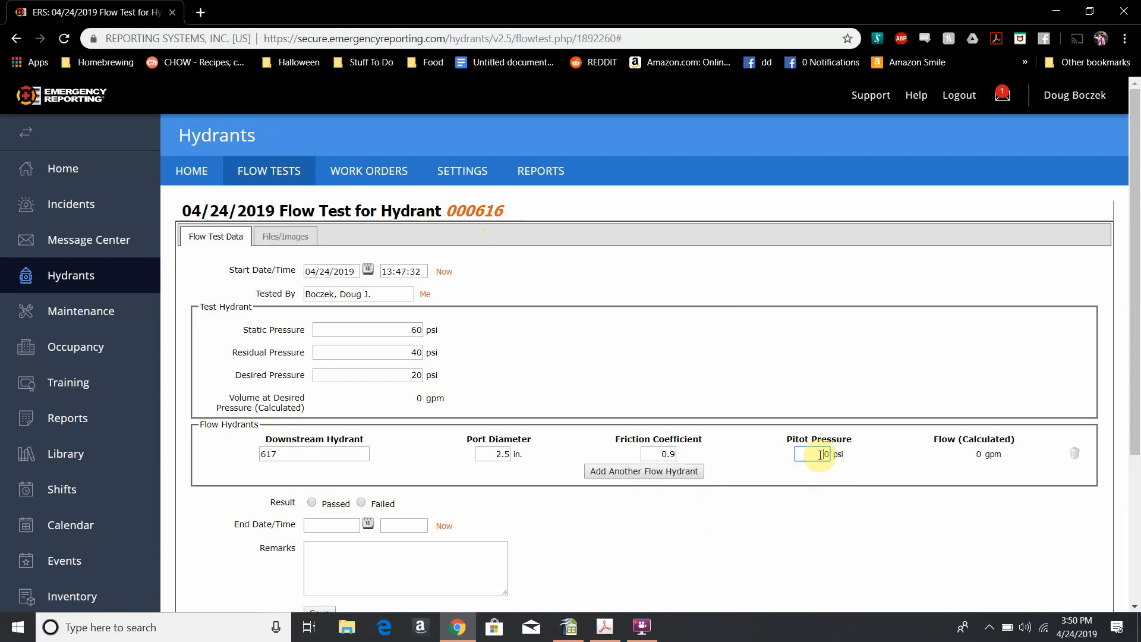
key("alt")
key("Right")
key("alt+Tab")
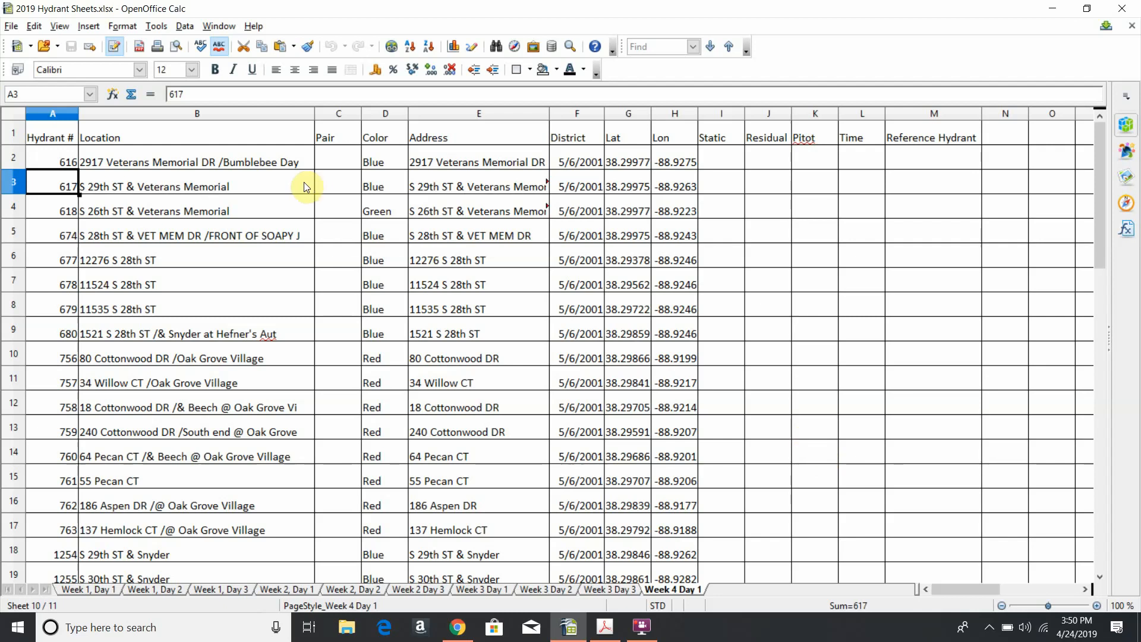
left_click(803, 181)
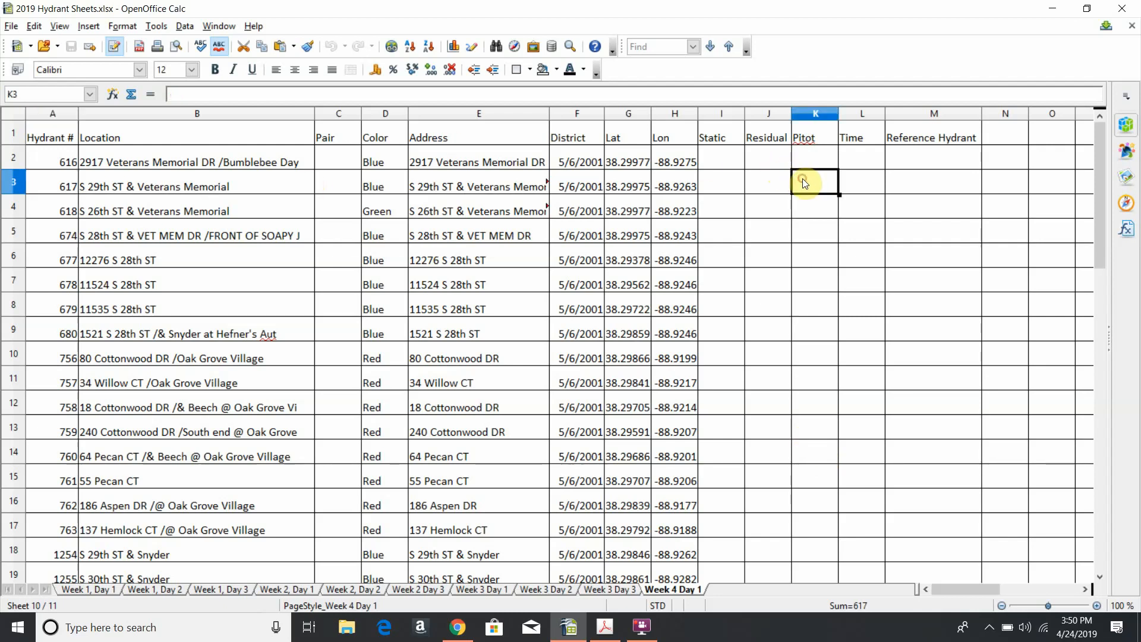
key("alt+Tab")
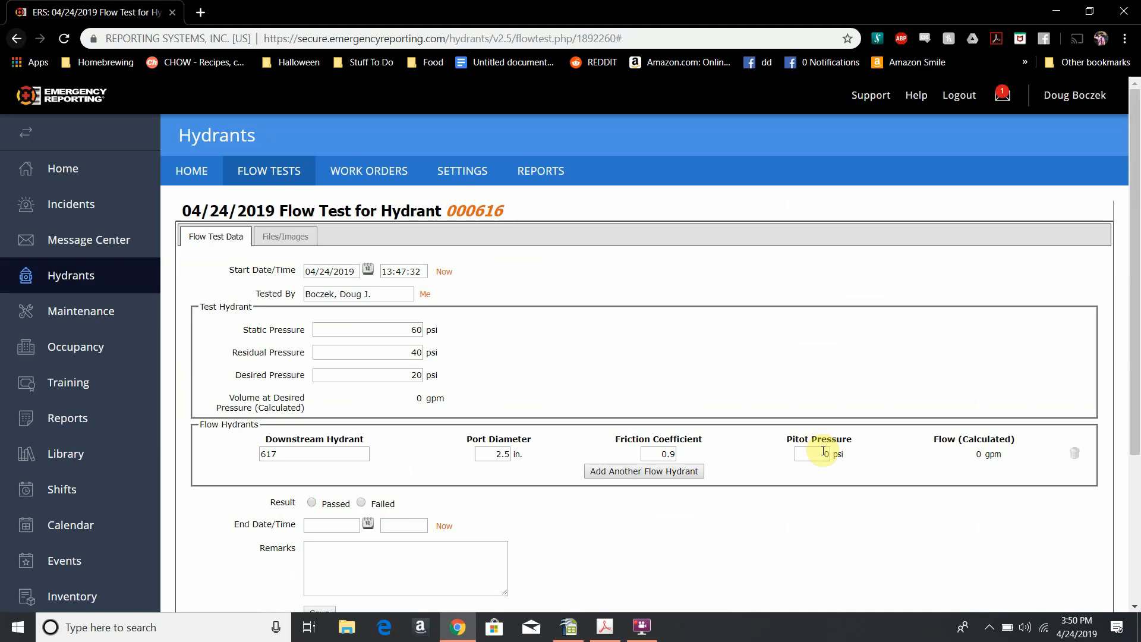
left_click(823, 452)
key("Tab")
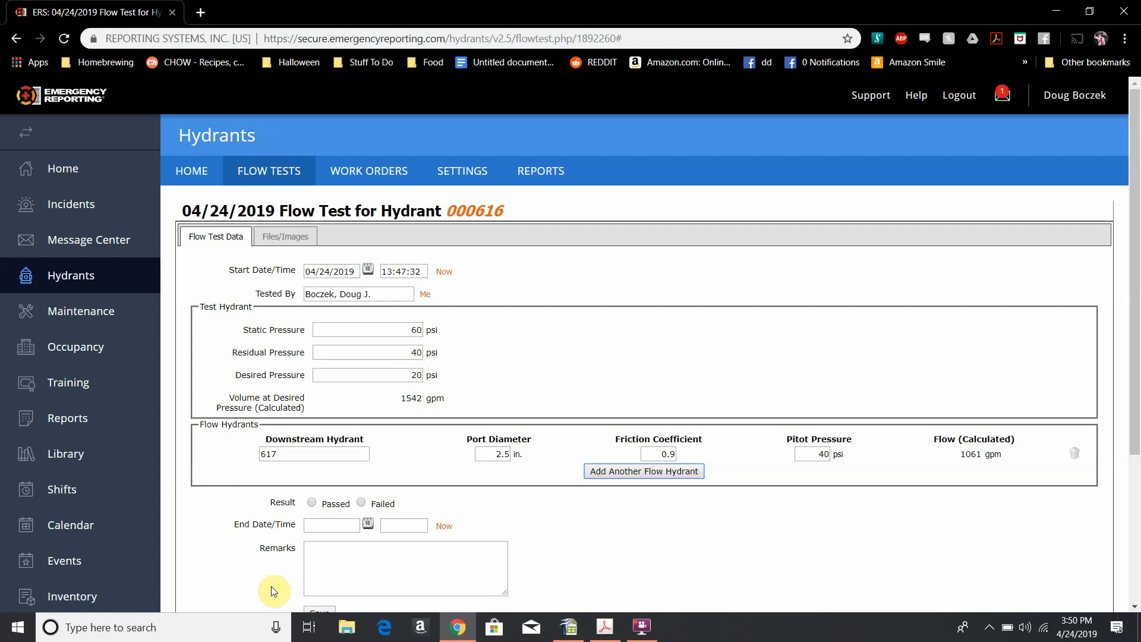
scroll(275, 588, "down", 2)
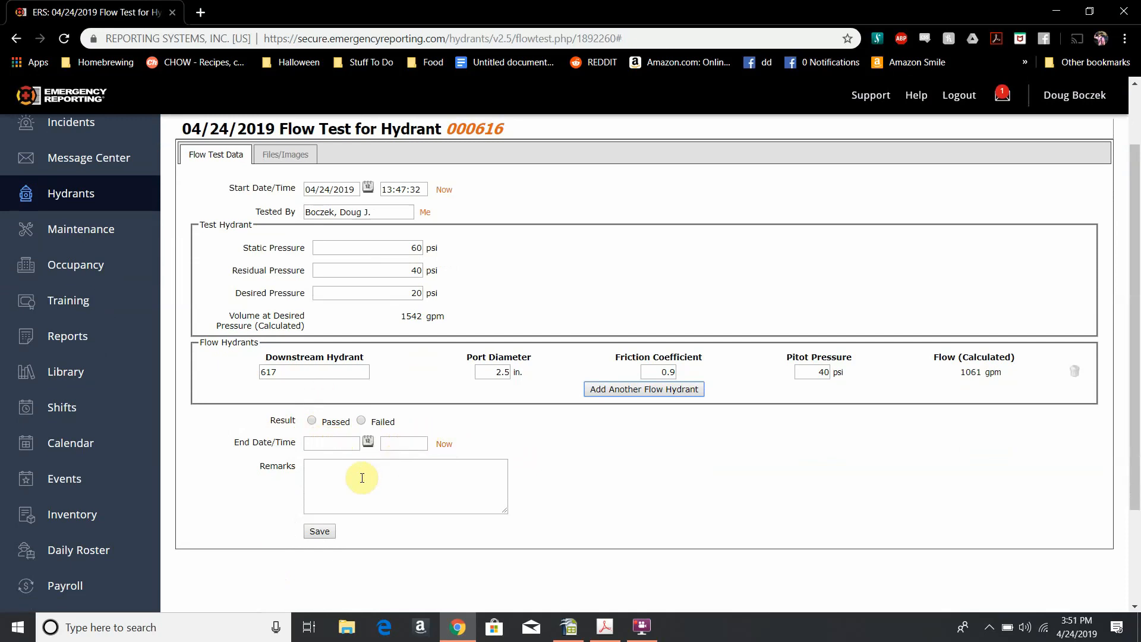
left_click(314, 533)
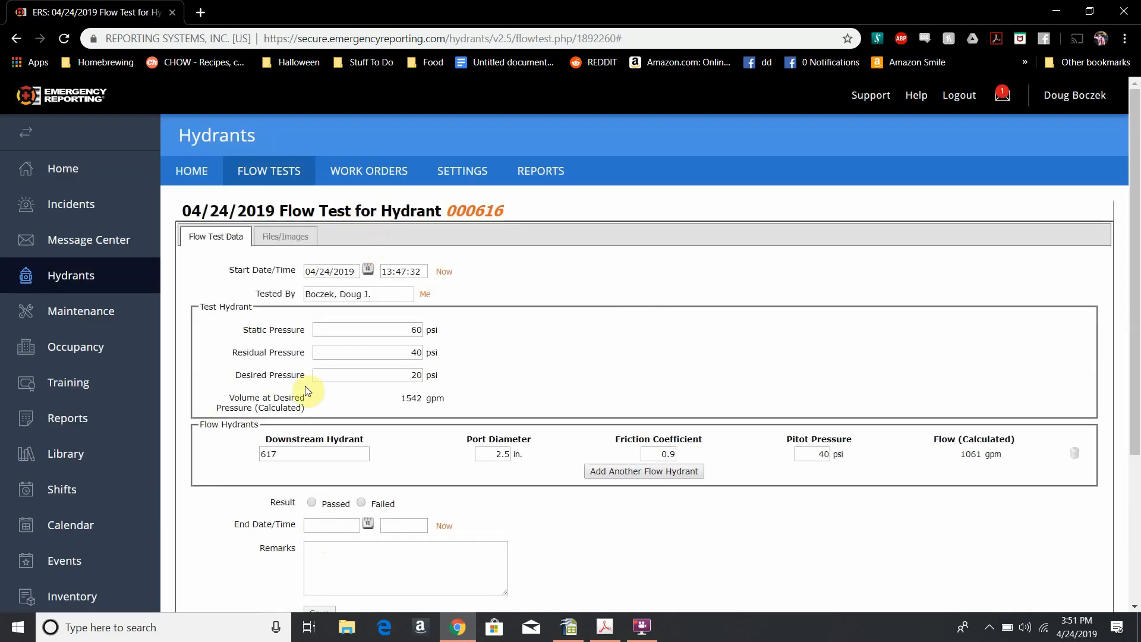
- View the flow tests of hydrant 000617 from its row in the hydrants list and return to the list
left_click(205, 170)
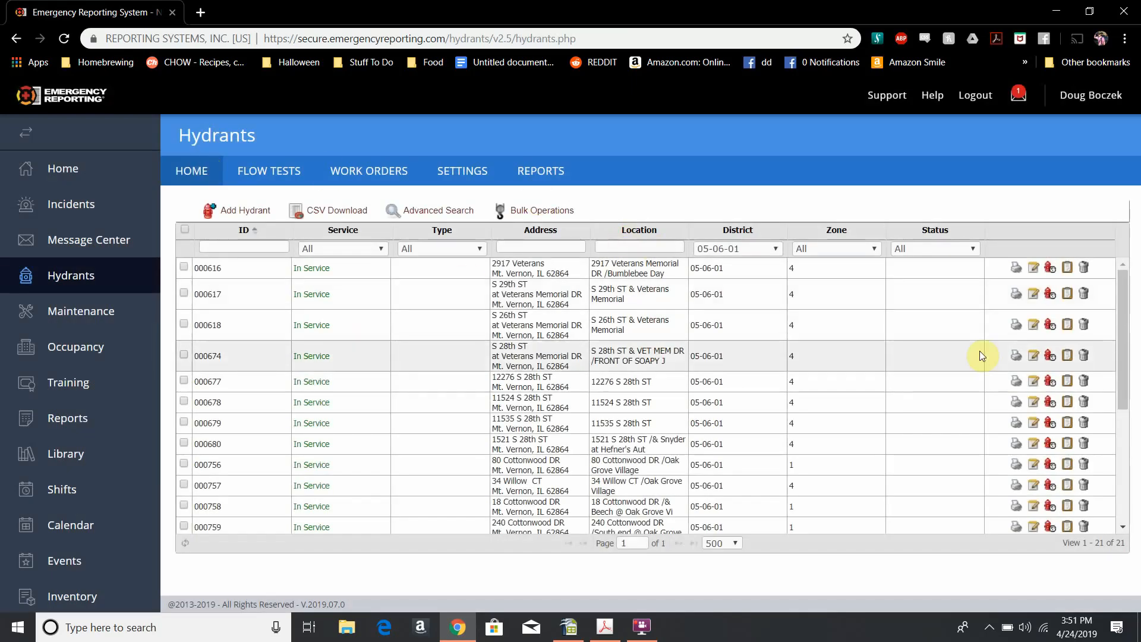
left_click(1050, 297)
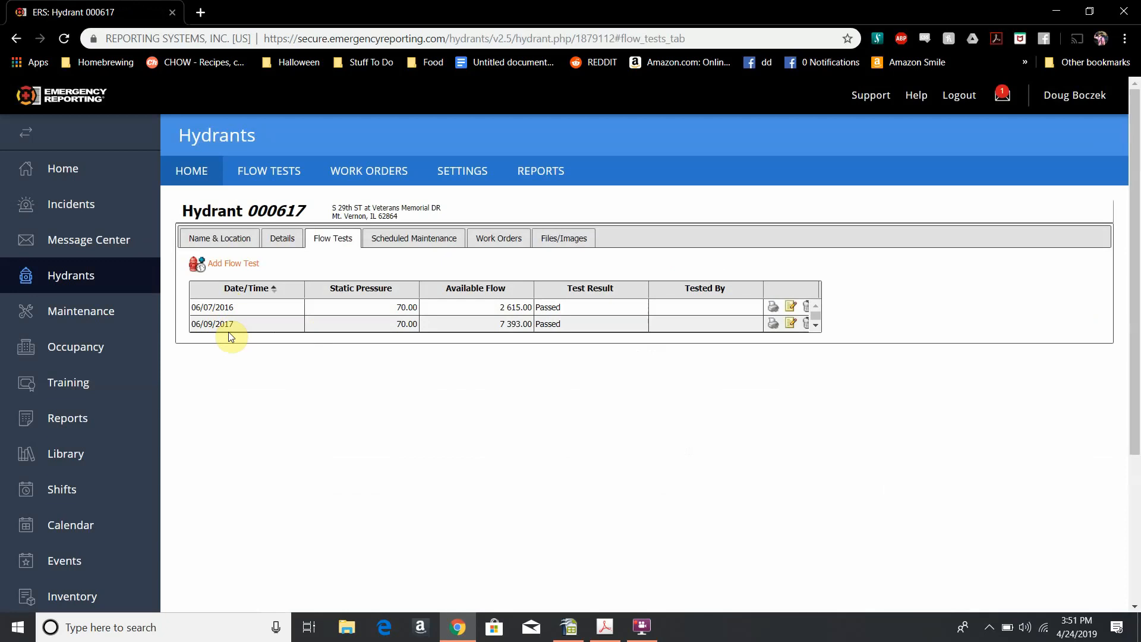
left_click(183, 168)
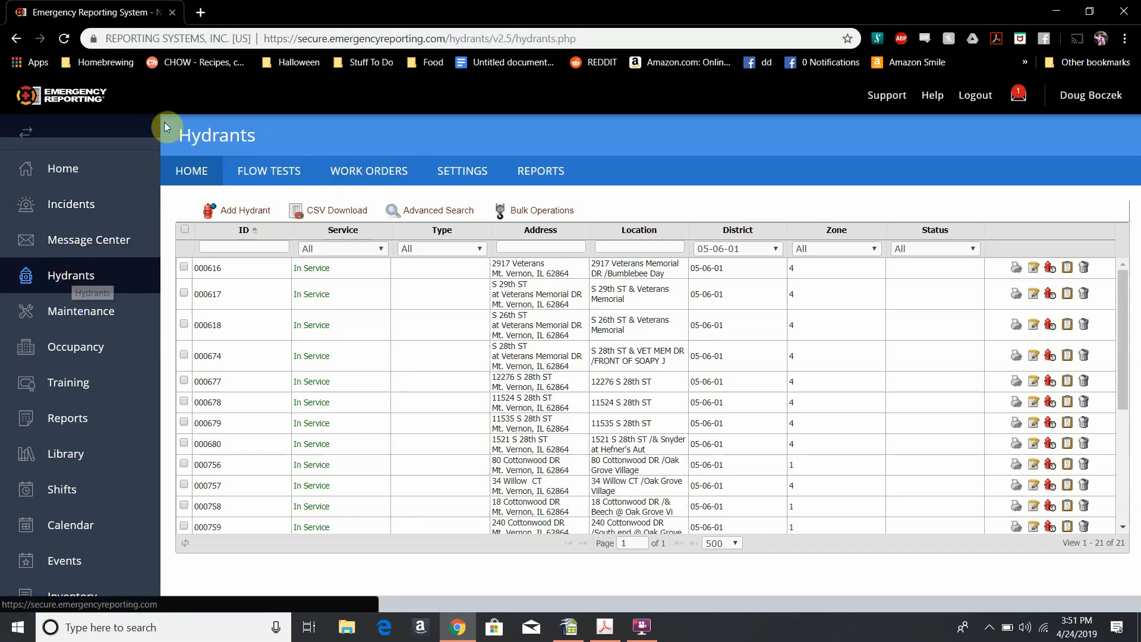
- Open the hydrant work orders, clear the title filter and look through the unfiltered list
left_click(383, 174)
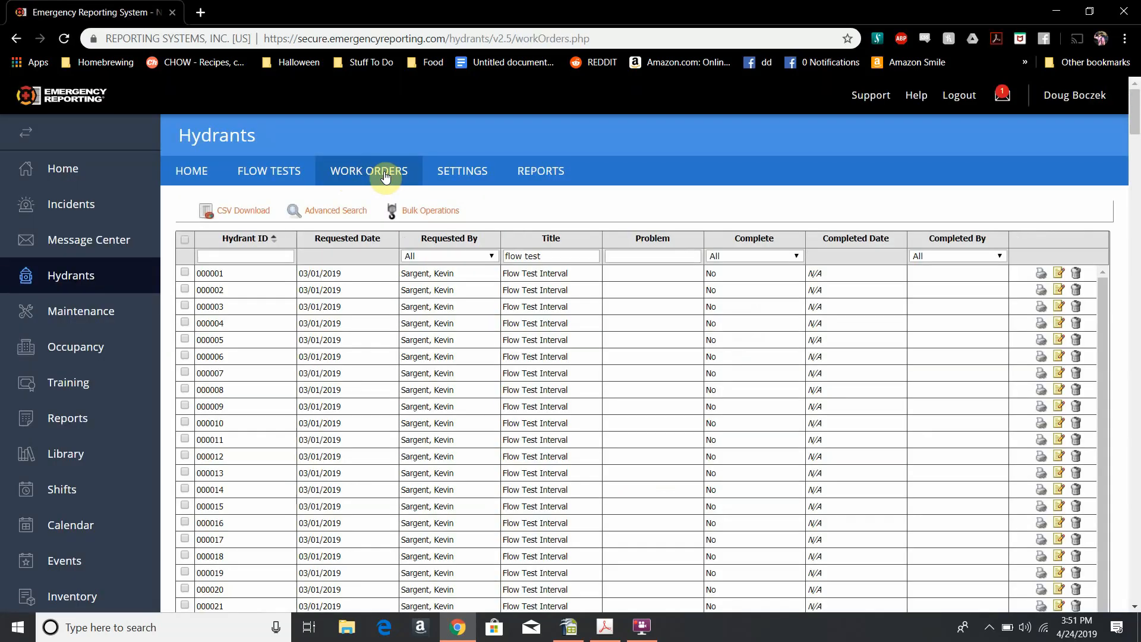
triple_click(585, 255)
key("BackSpace")
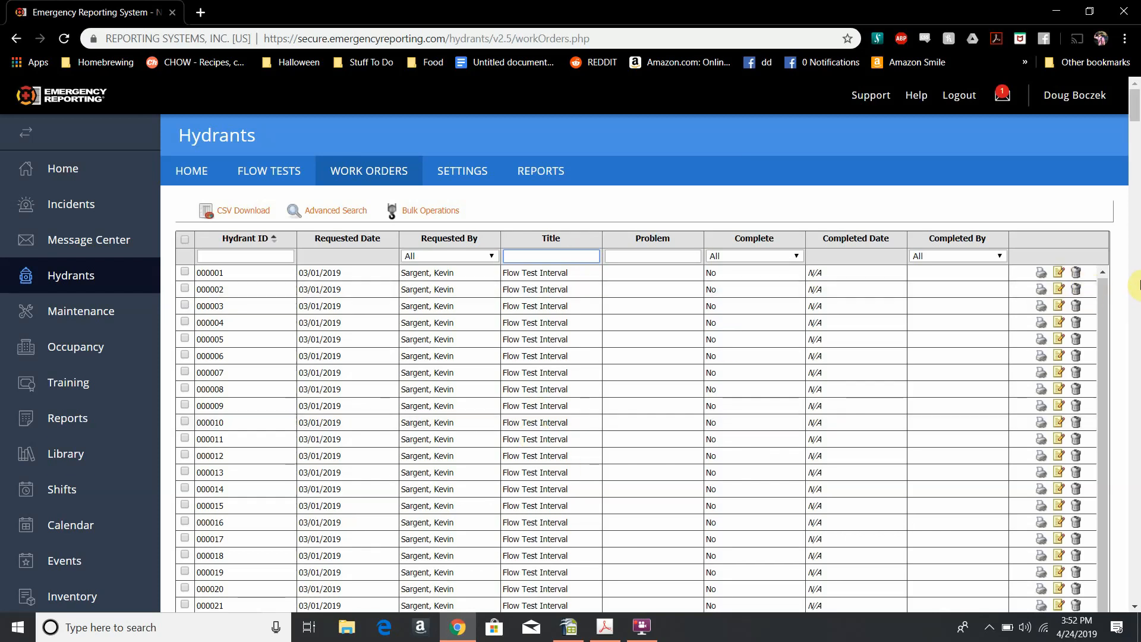
left_click_drag(1135, 257, 1135, 387)
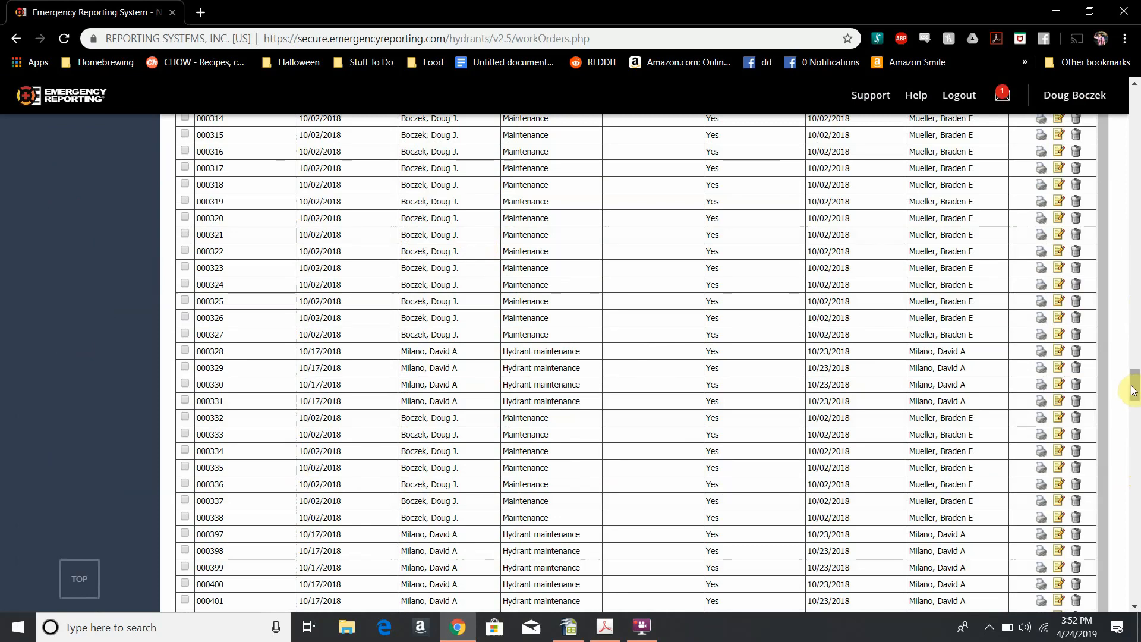
left_click_drag(1136, 390, 1137, 95)
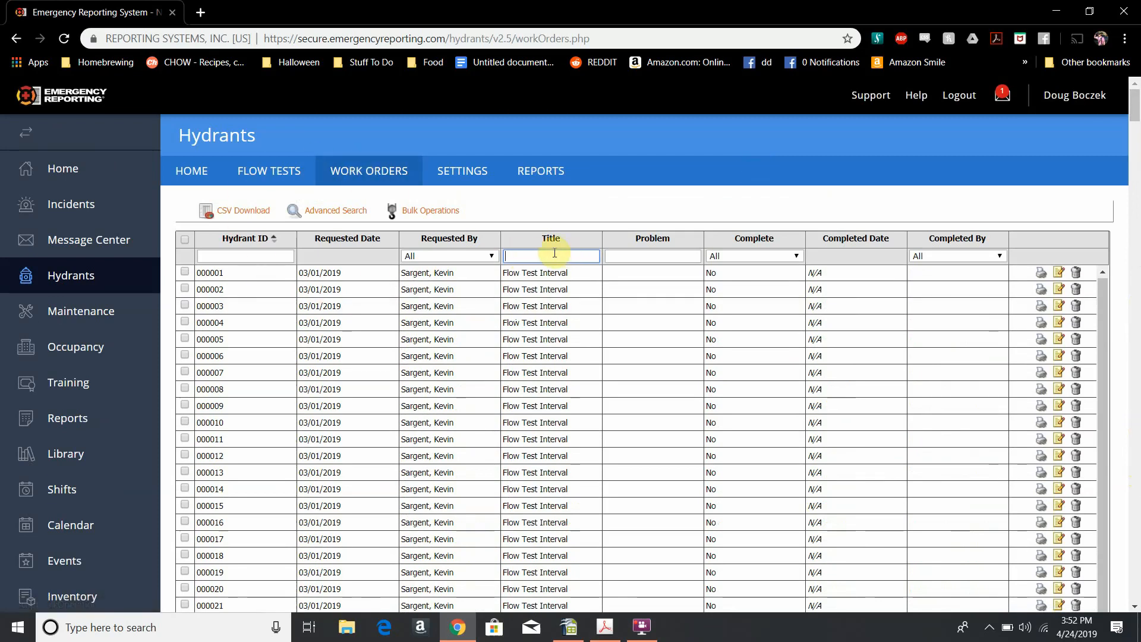
- Filter the work orders by the title "flow test" and select those of hydrants 000616 and 000617
type("flow test")
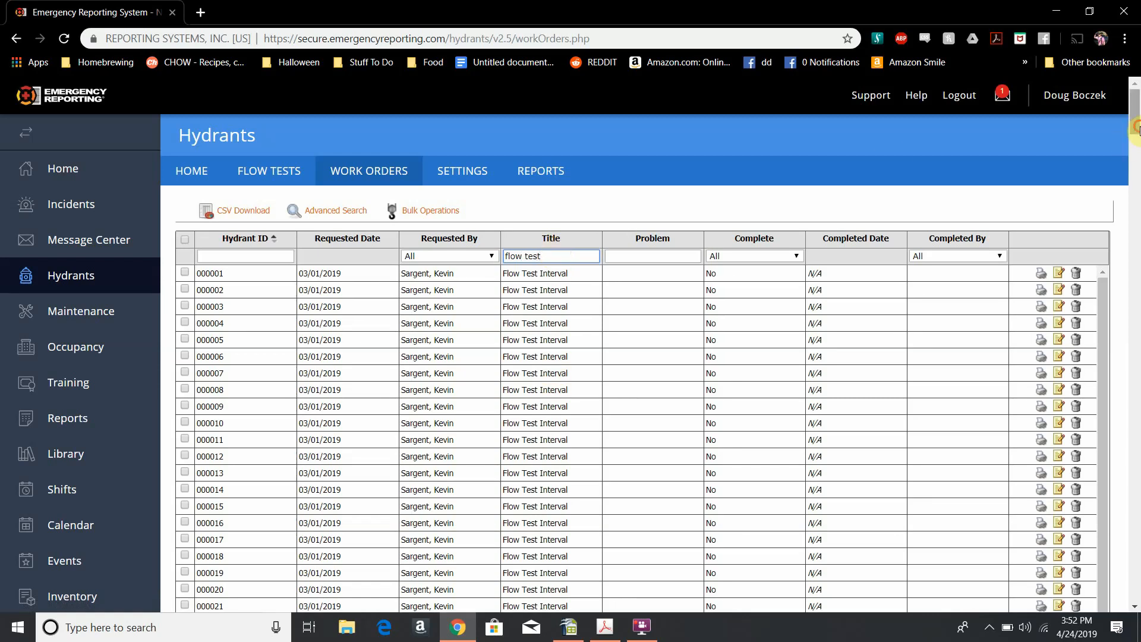
left_click_drag(1137, 128, 1136, 95)
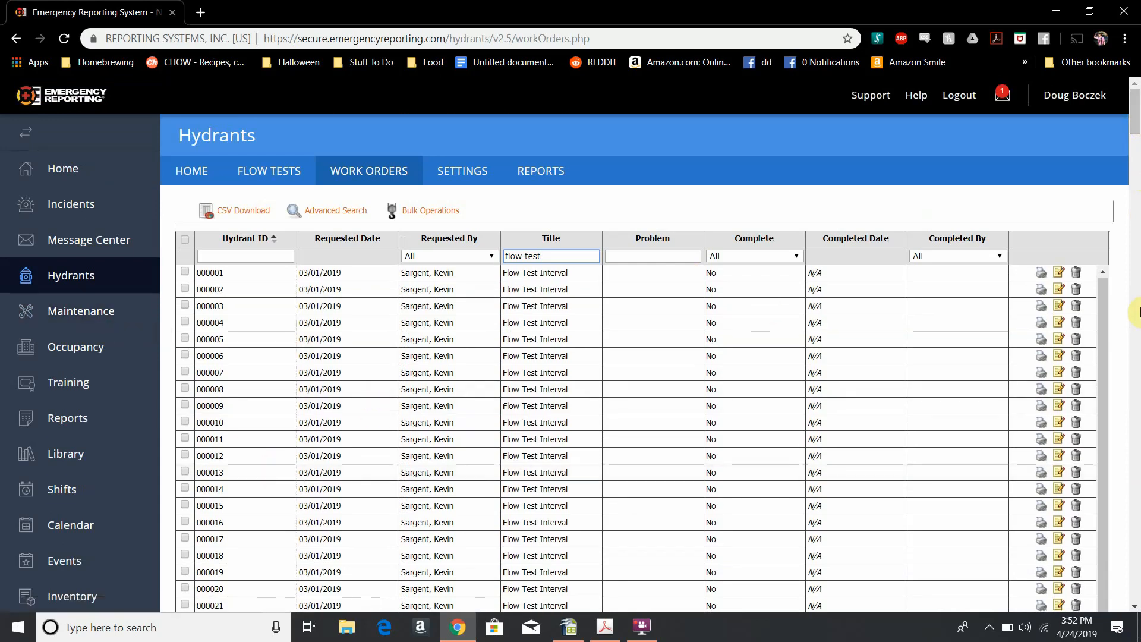
left_click_drag(1133, 119, 1137, 372)
scroll(1135, 368, "up", 1)
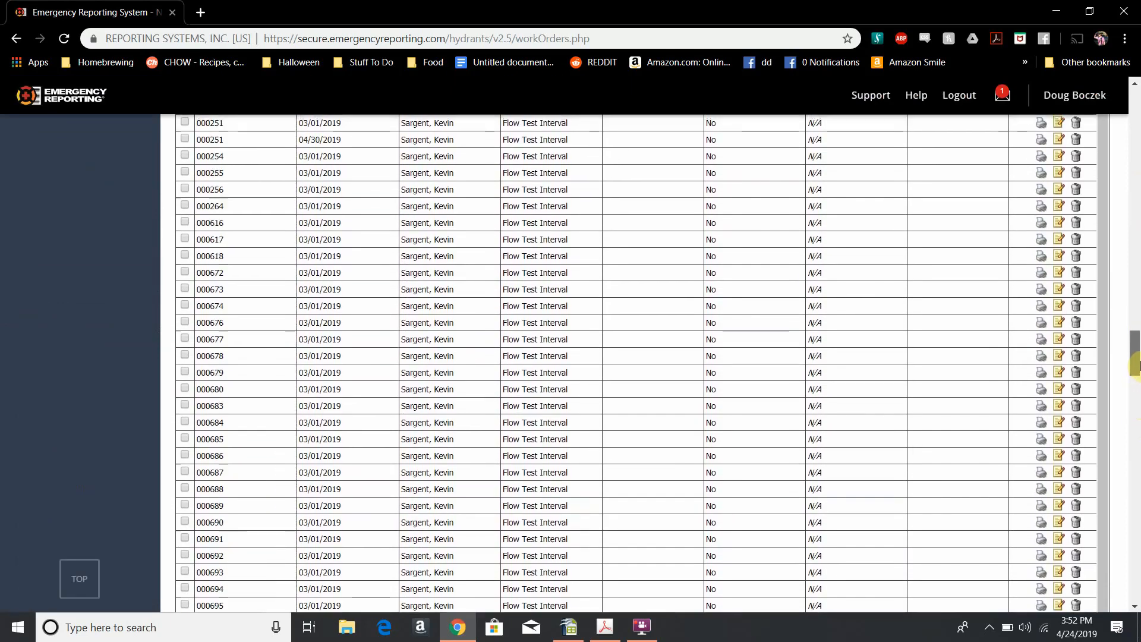
left_click(185, 222)
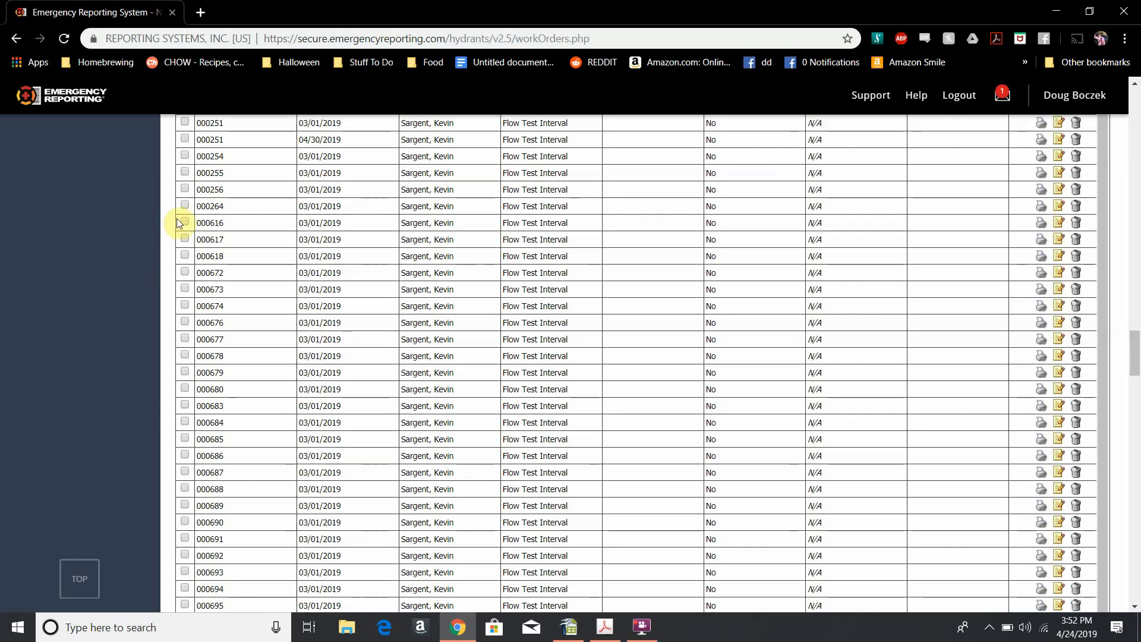
left_click(185, 239)
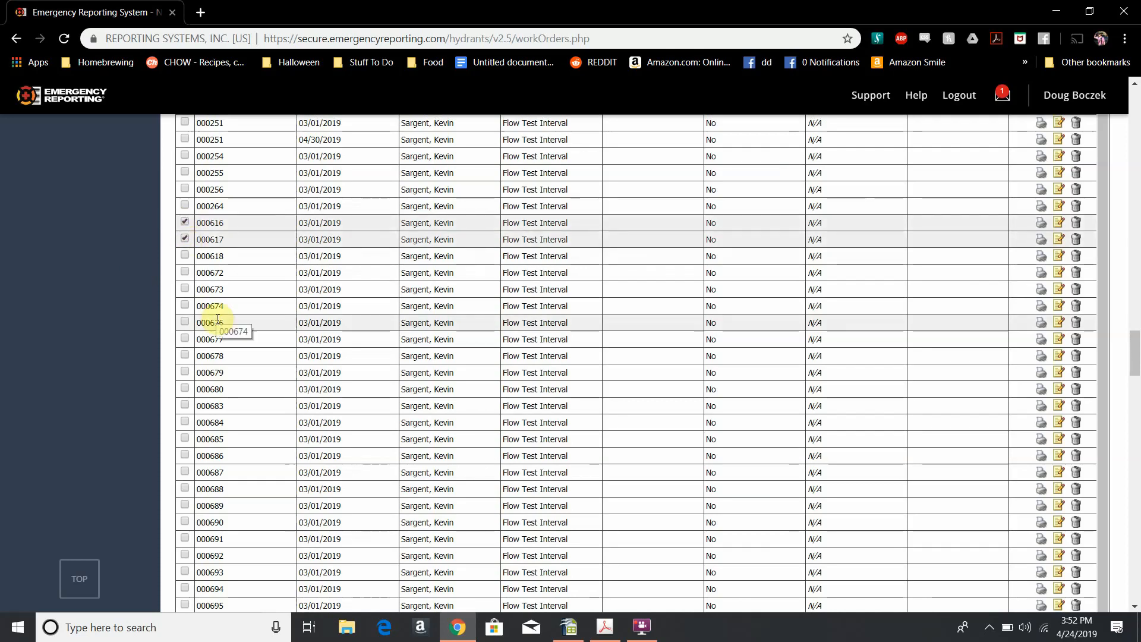
- Review the full hydrant list on the spreadsheet's Week 4 Day 1 sheet and return to the work orders
key("alt+Tab")
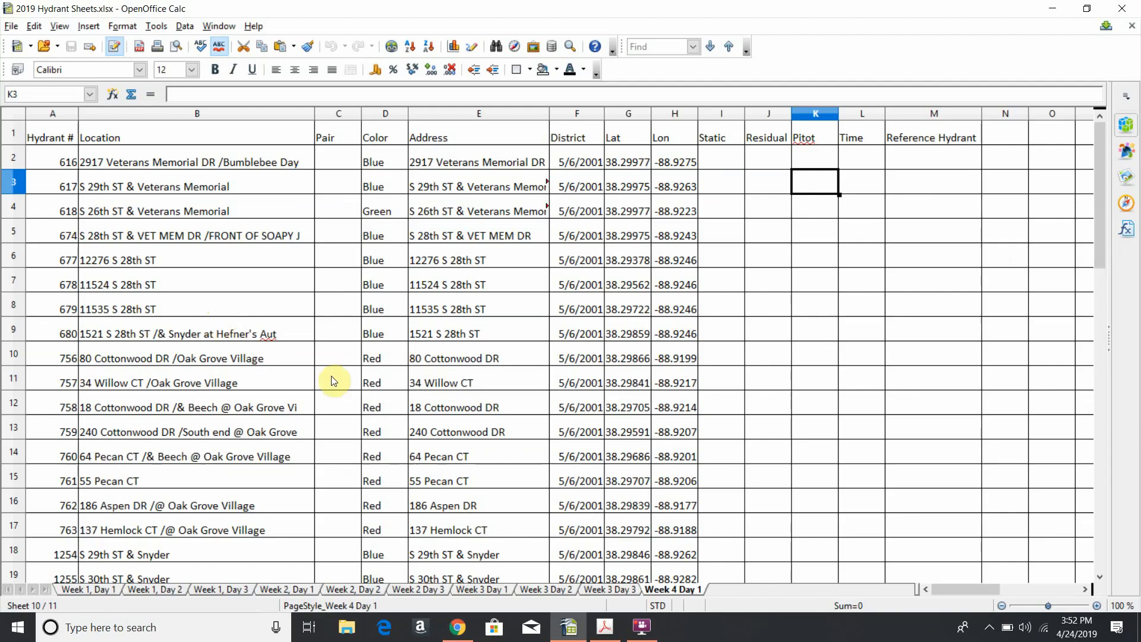
scroll(331, 378, "down", 11)
scroll(331, 378, "up", 3)
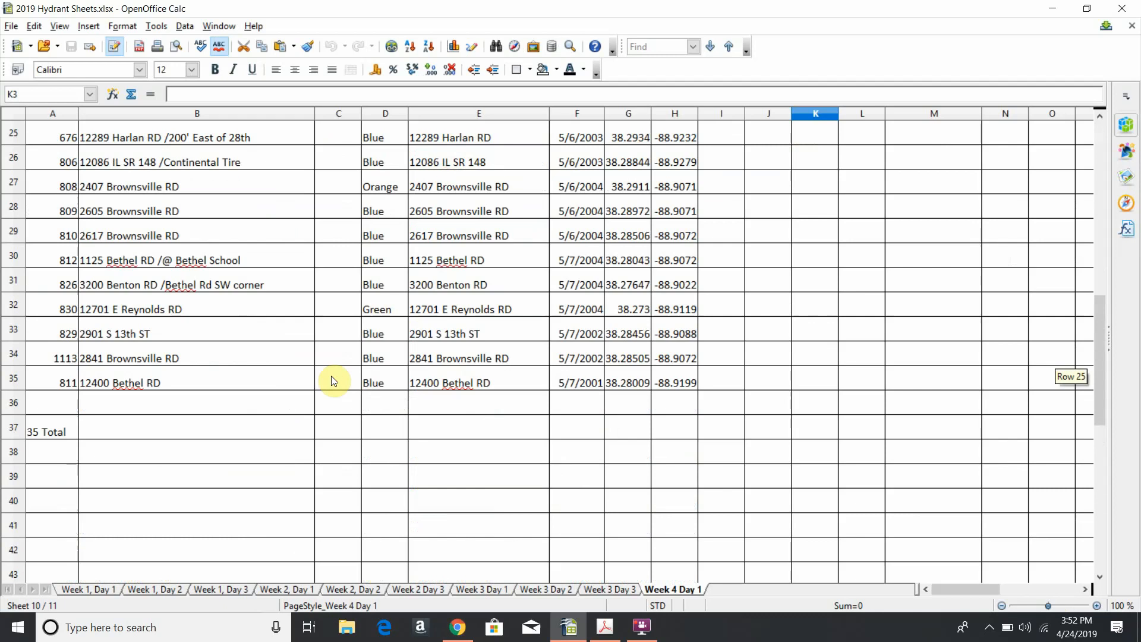
scroll(334, 381, "up", 8)
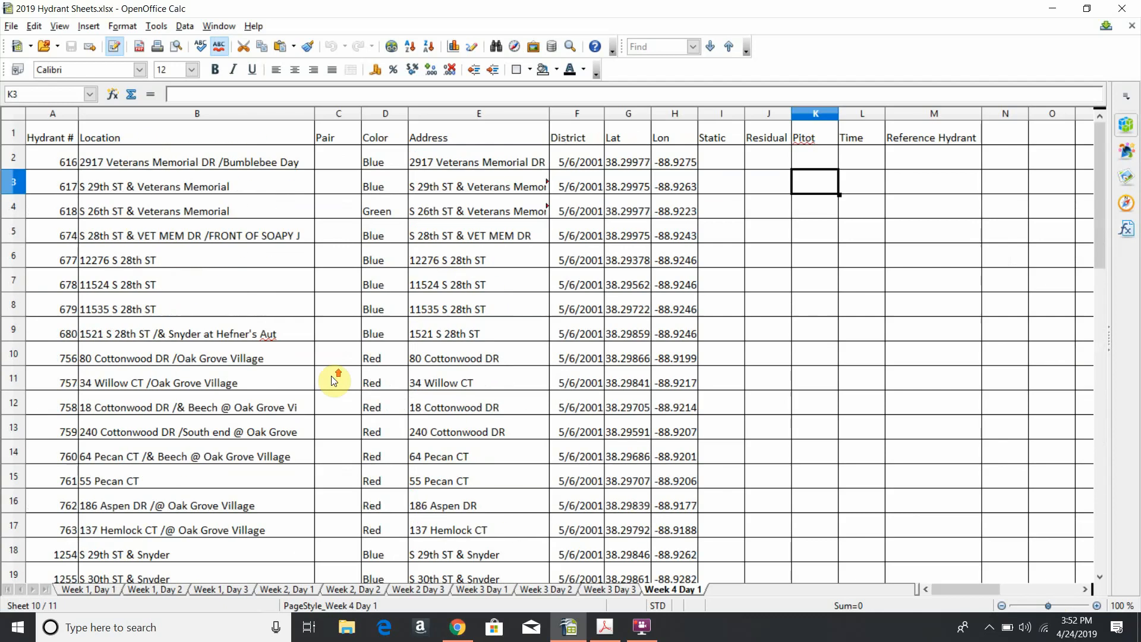
key("alt+Tab")
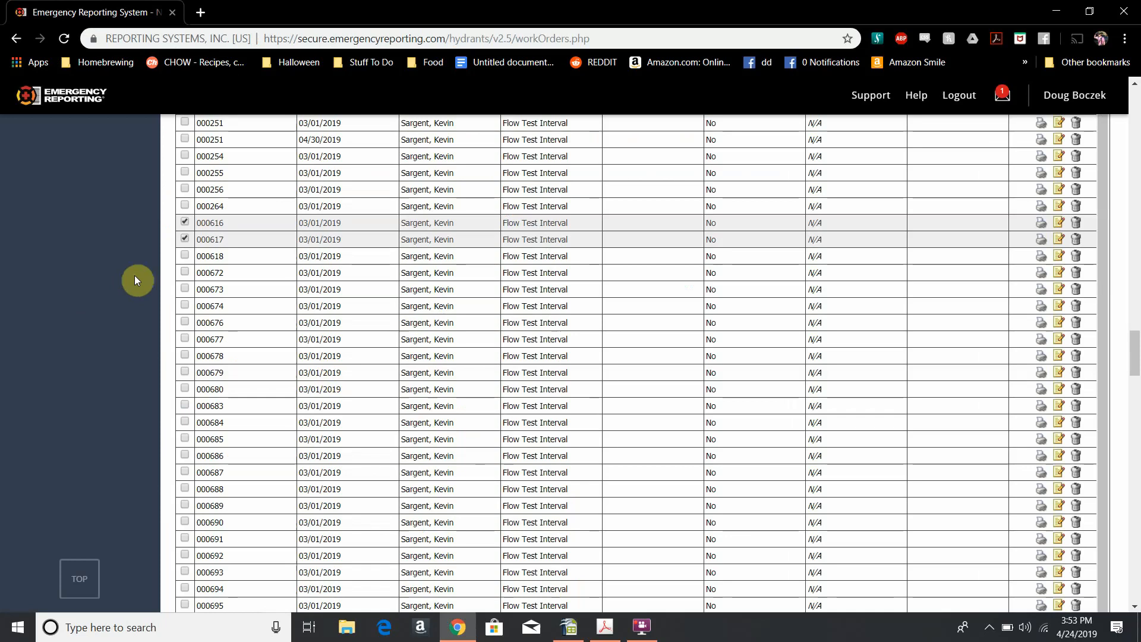
key("ctrl+plus")
key("ctrl+plus")
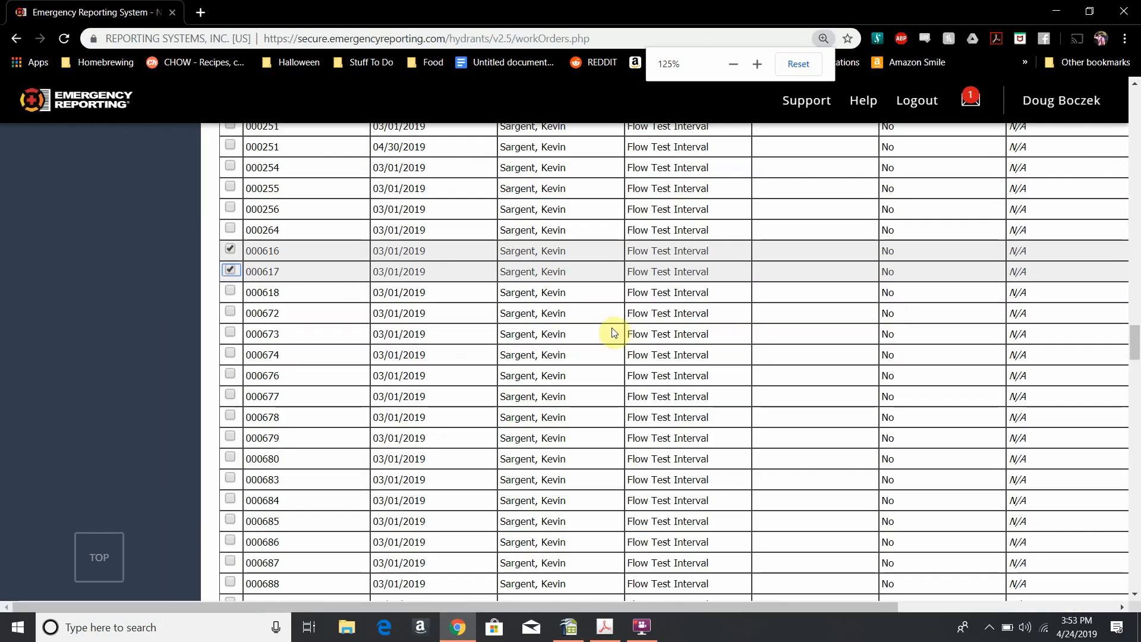
left_click(822, 38)
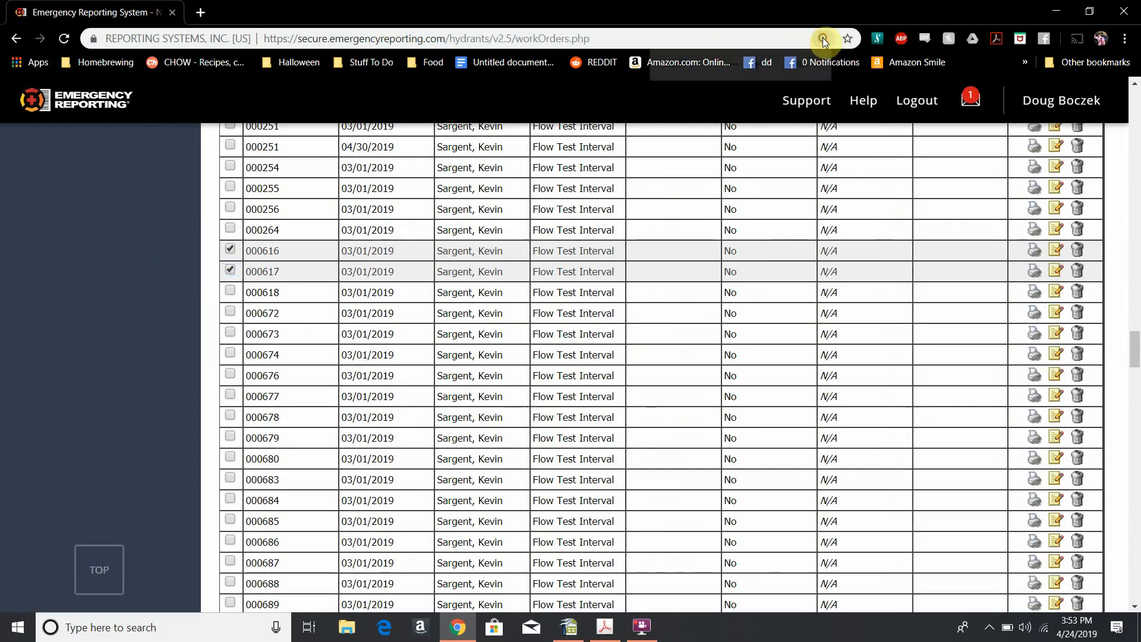
left_click(812, 69)
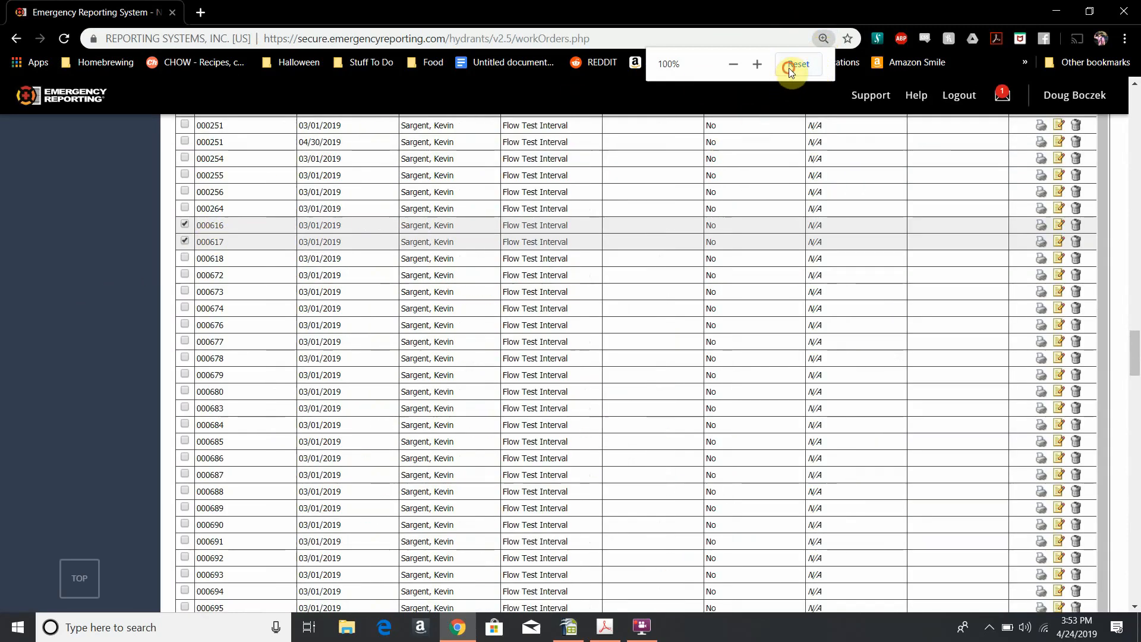
- Add the flow test work orders of hydrants 000618 and 000672 to the selection and check the selected rows
left_click(185, 258)
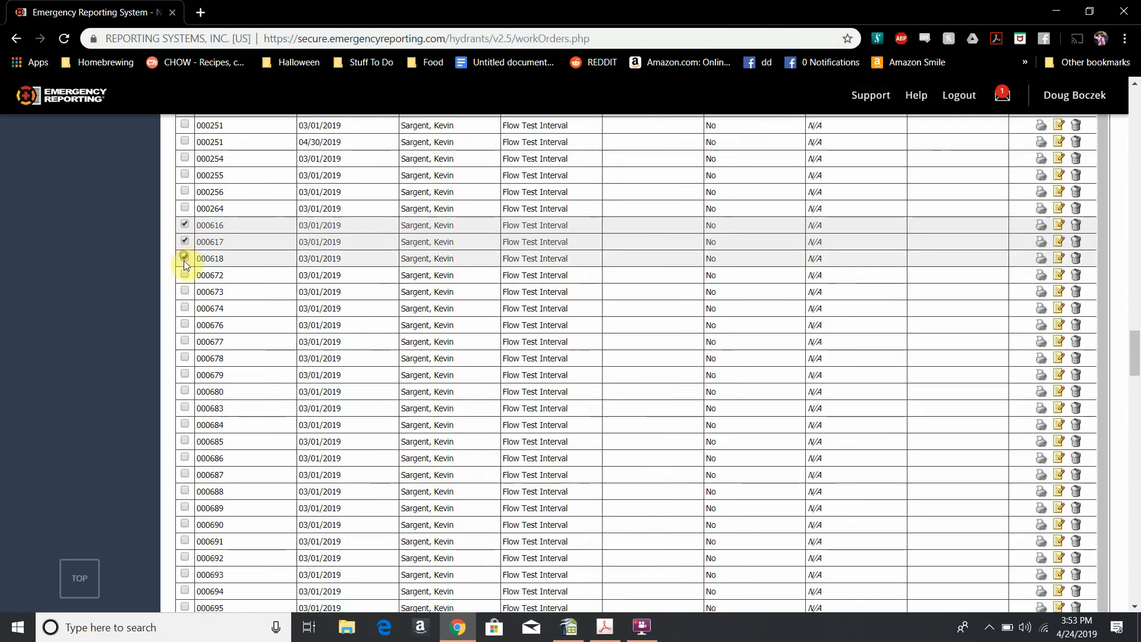
left_click(183, 275)
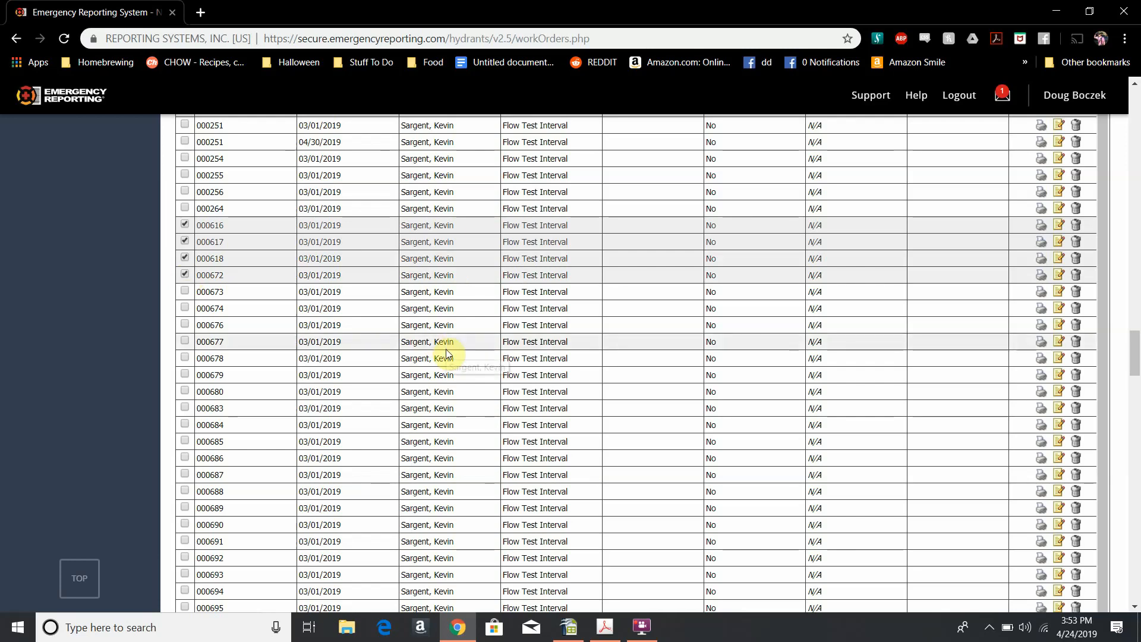
scroll(448, 354, "up", 1)
scroll(449, 349, "up", 6)
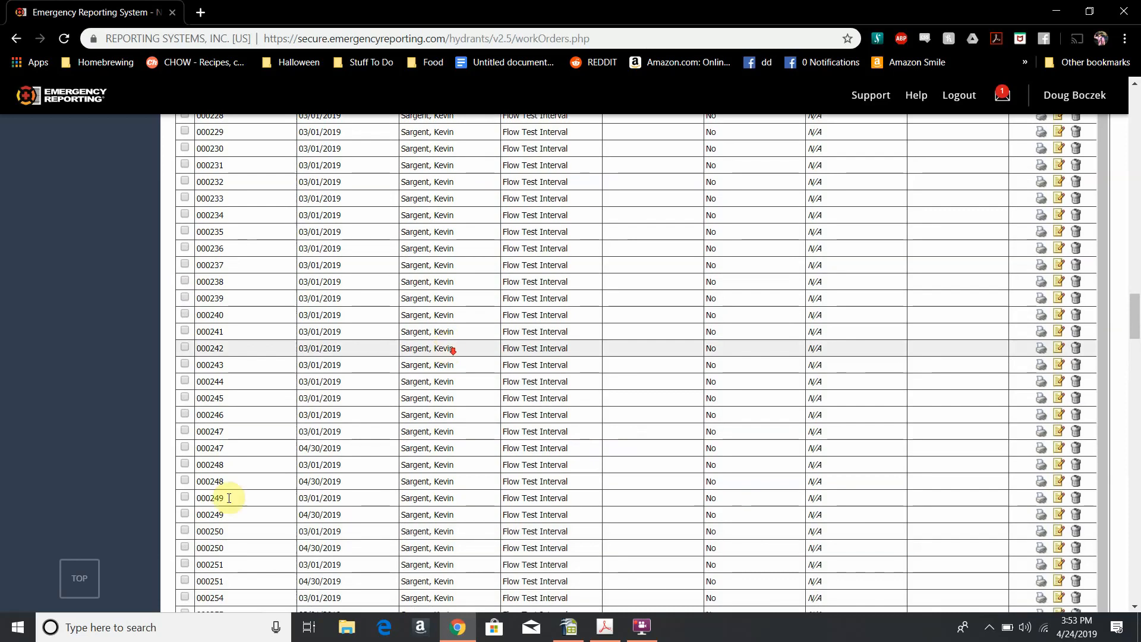
scroll(308, 477, "down", 5)
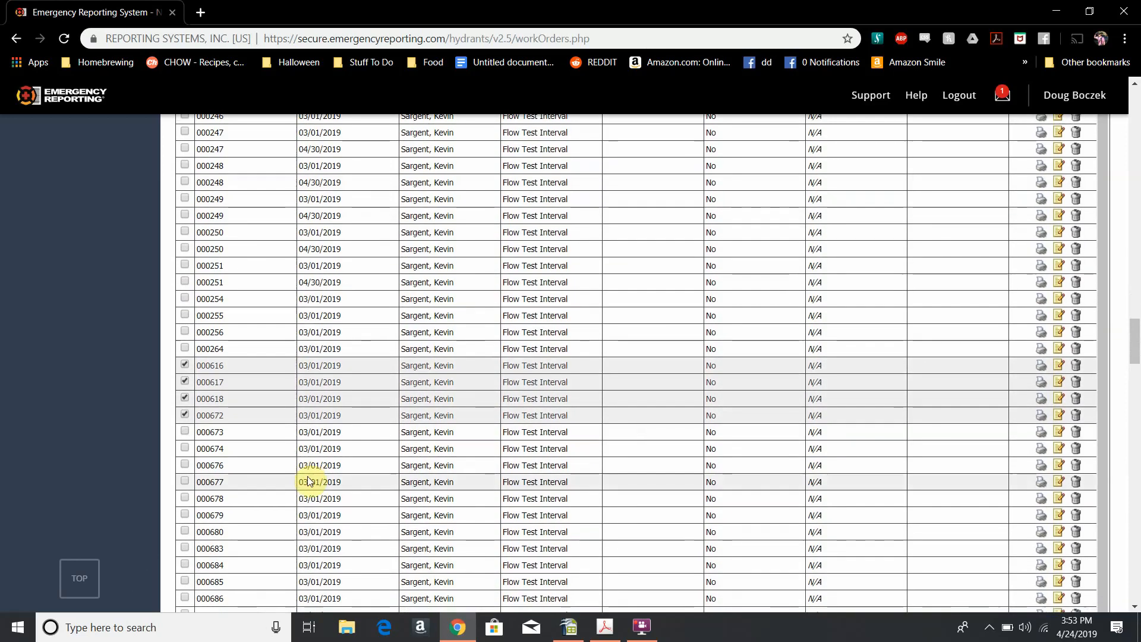
- Start the bulk operation Complete on the selected work orders to bring up its completion form
scroll(634, 252, "up", 1)
scroll(634, 250, "up", 20)
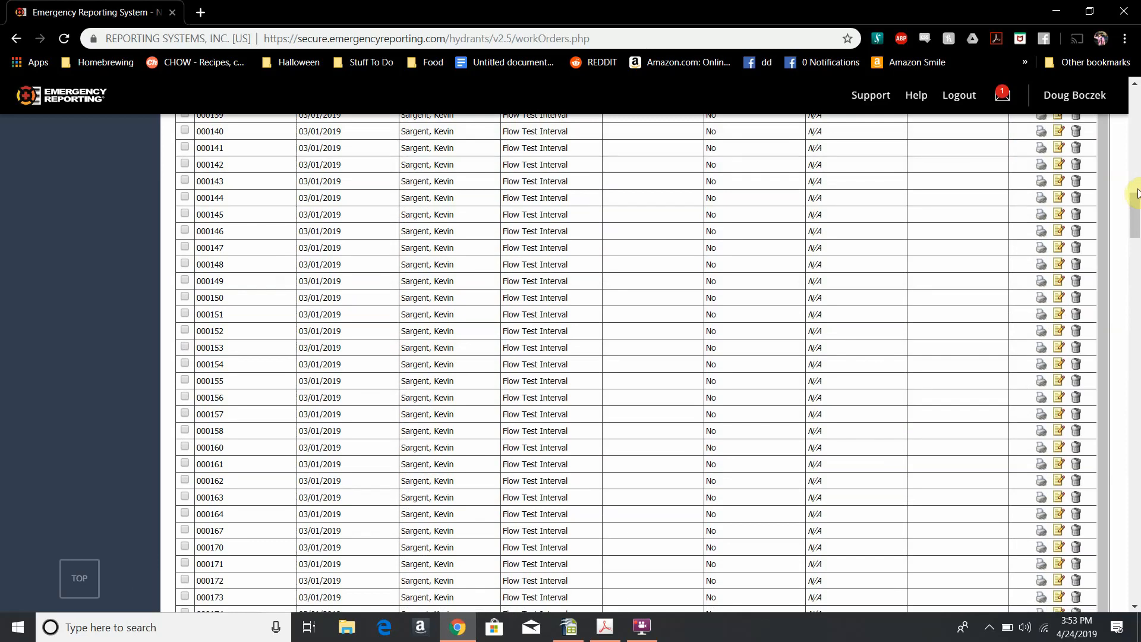
left_click_drag(1134, 216, 1136, 90)
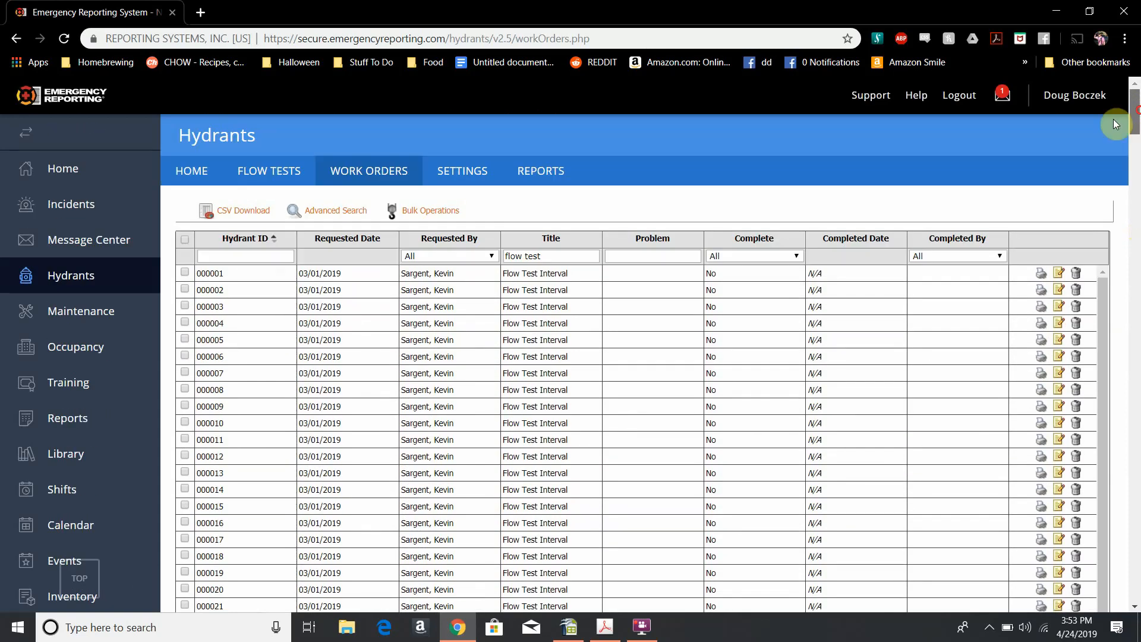
left_click(417, 213)
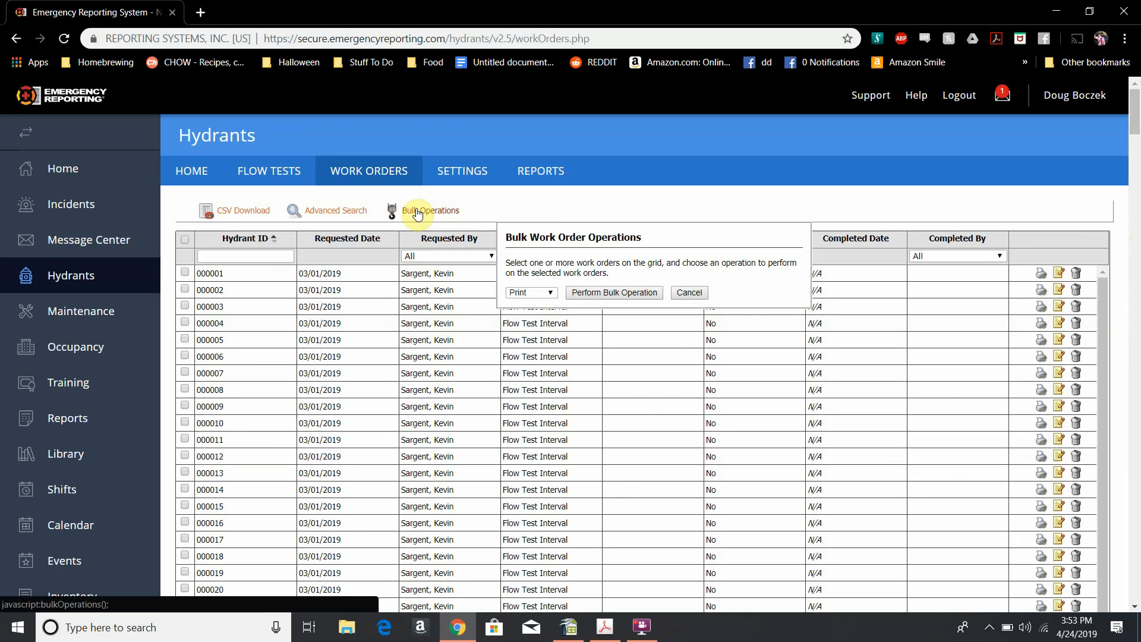
left_click(537, 293)
left_click(539, 313)
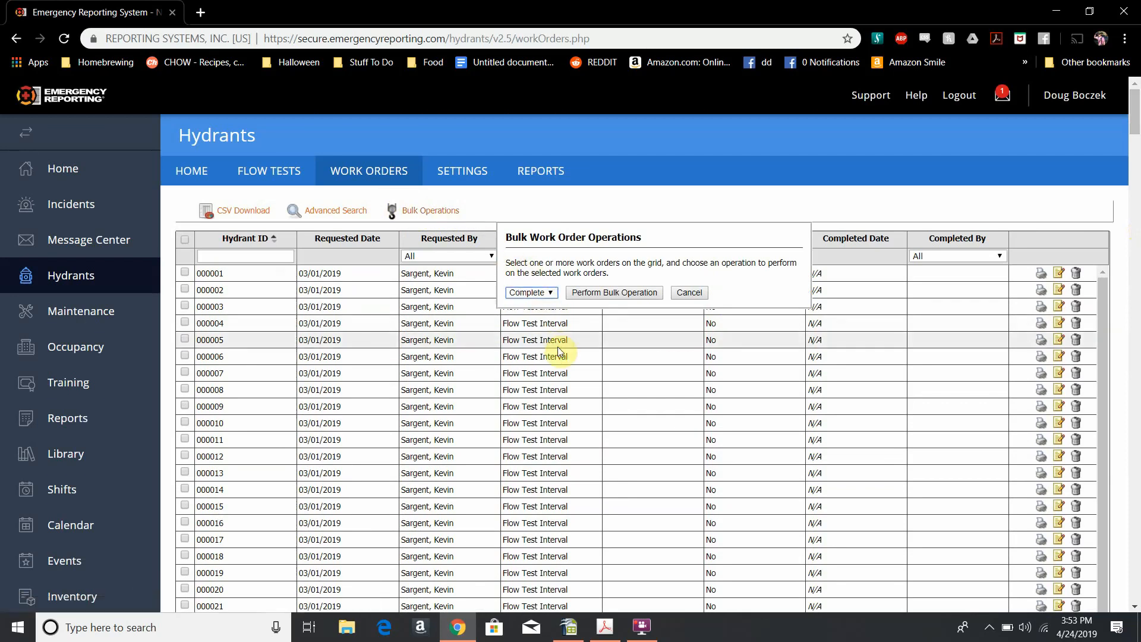
left_click(607, 294)
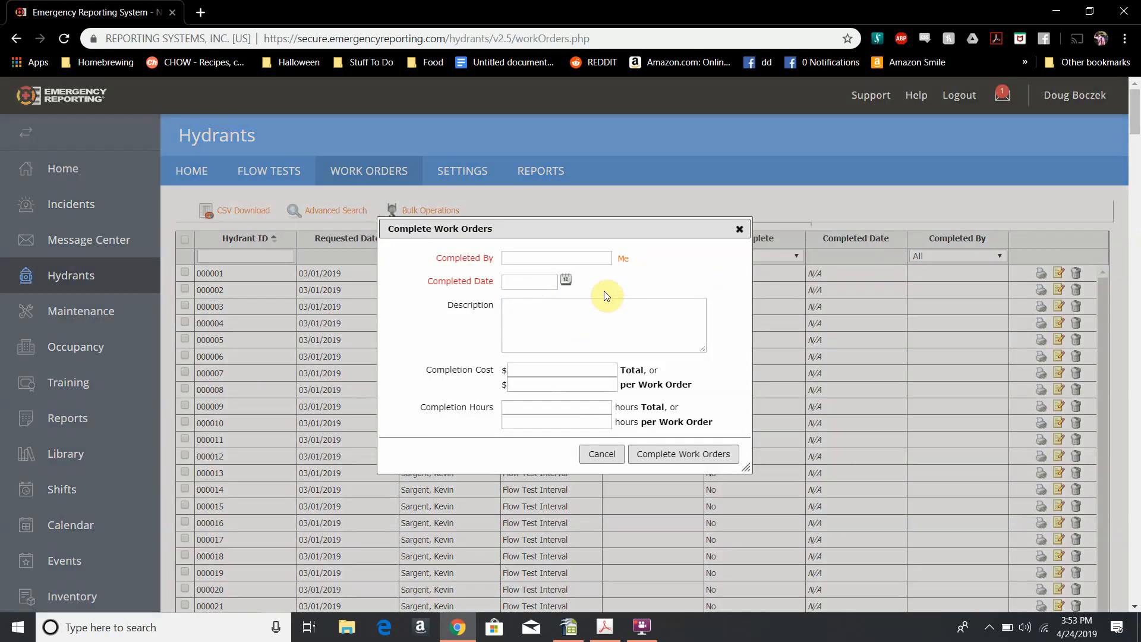
- Fill in the current user as the person completing the work orders and set the completed date to 04/24/2019
left_click(623, 257)
left_click(566, 279)
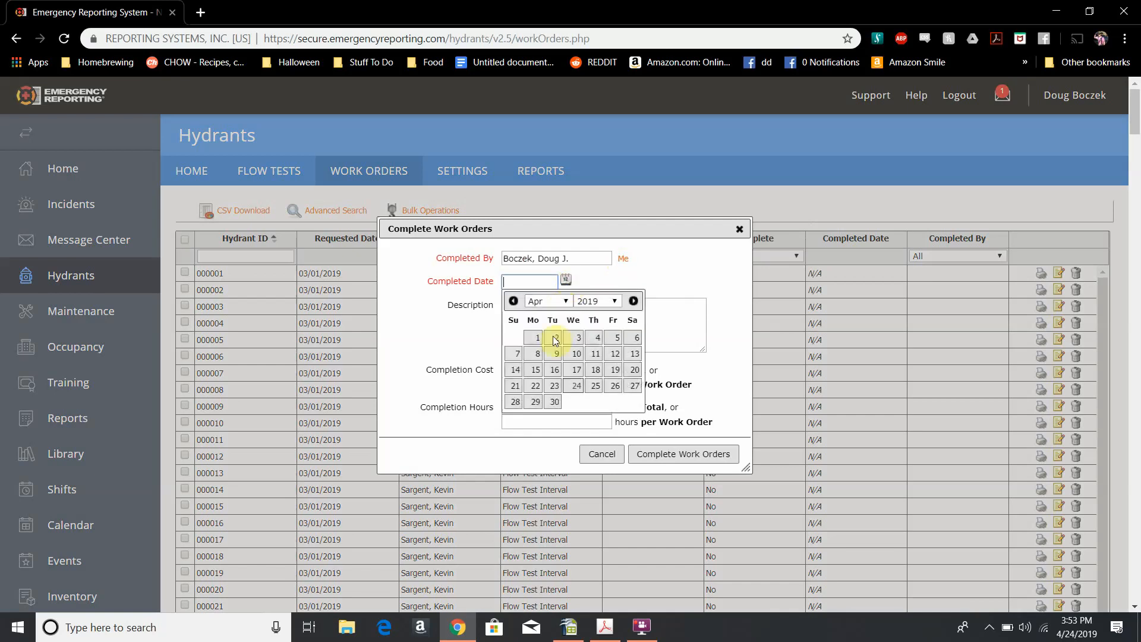
left_click(575, 386)
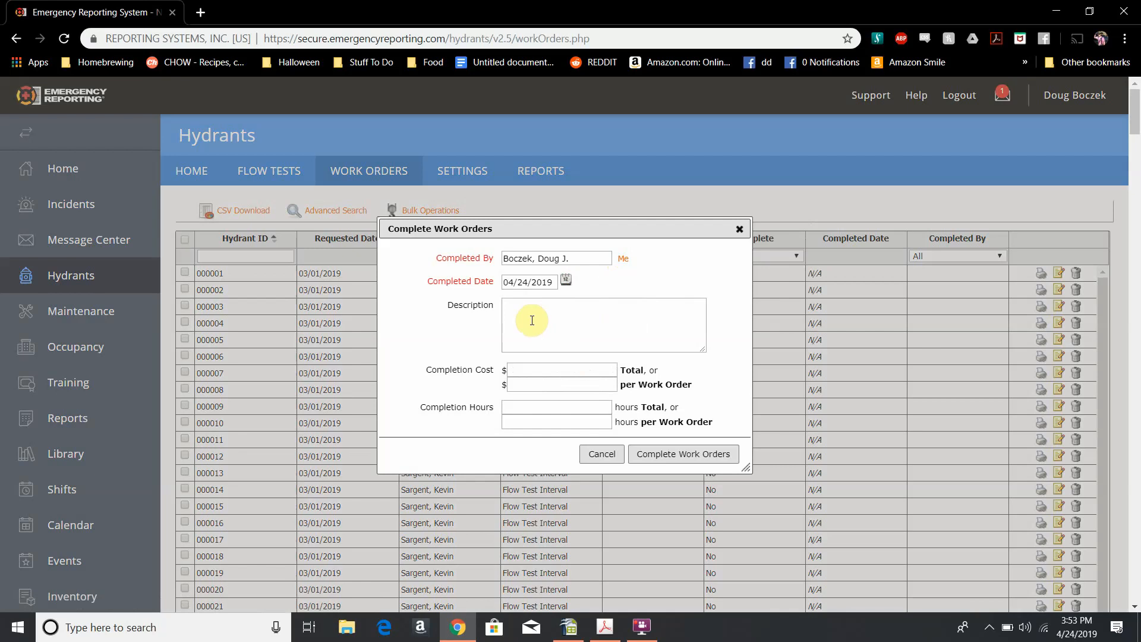
- Enter completion hours of 1 total and .25 per work order, and cancel the form without completing the work orders
left_click(527, 409)
type("5")
key("BackSpace")
type("0")
key("Tab")
type(".25")
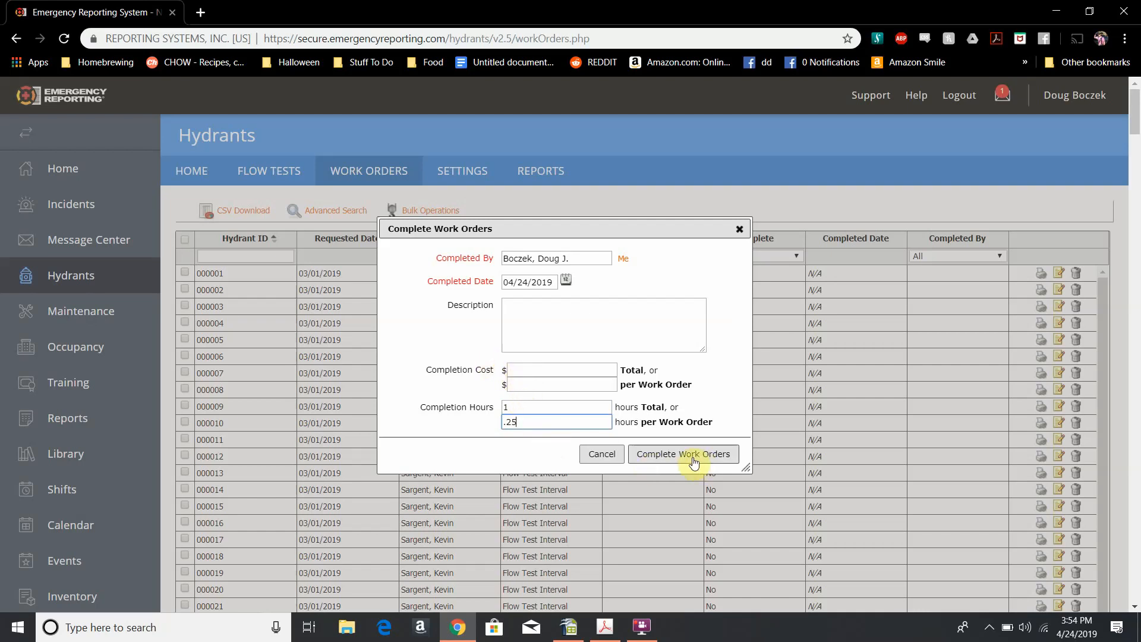
left_click(596, 456)
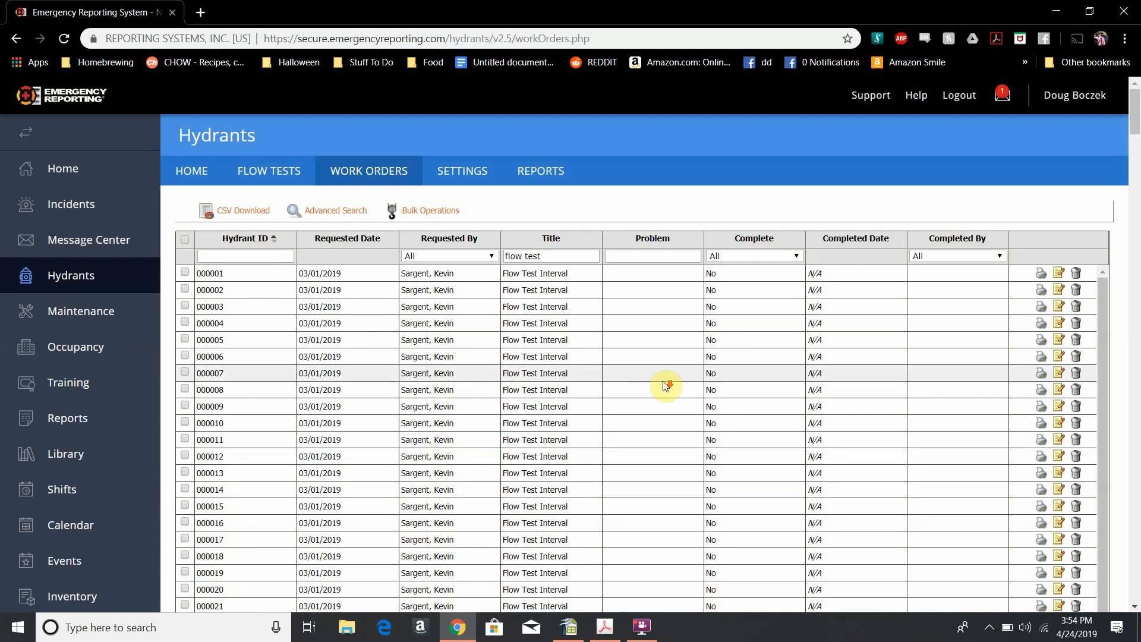
- Return to the main hydrants list and bring up the FlashBack Express recorder
left_click(192, 174)
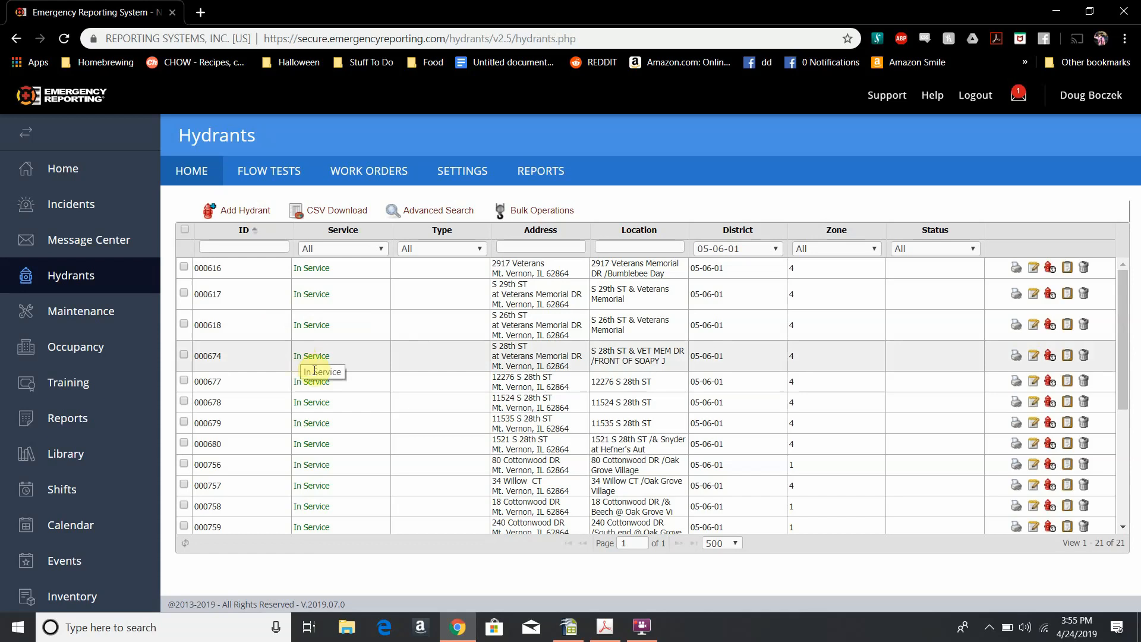
left_click(634, 638)
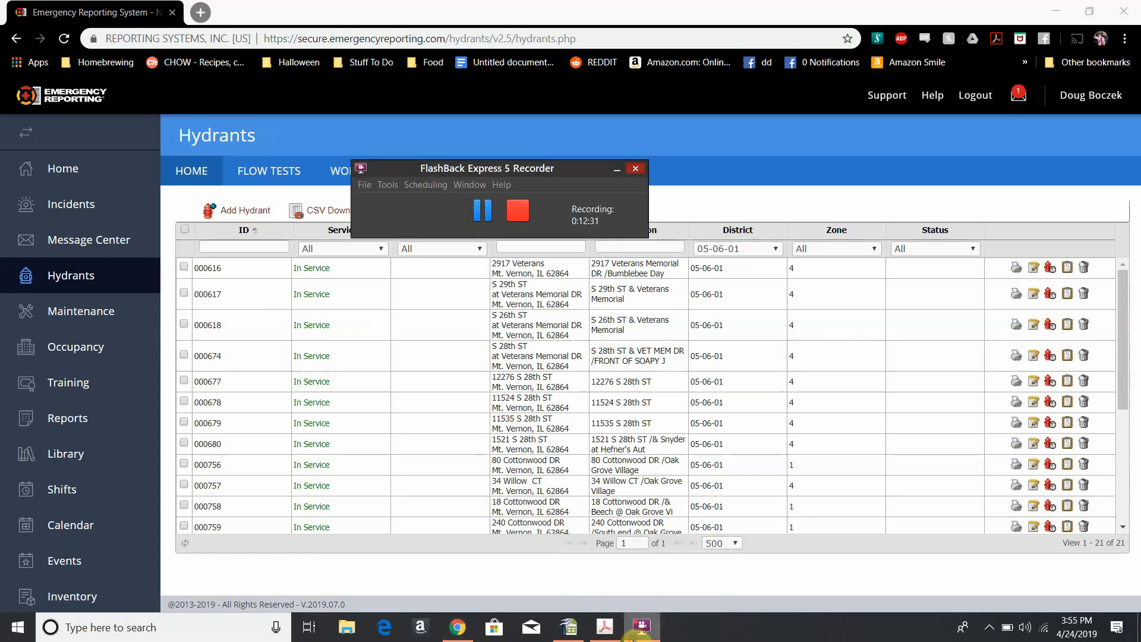